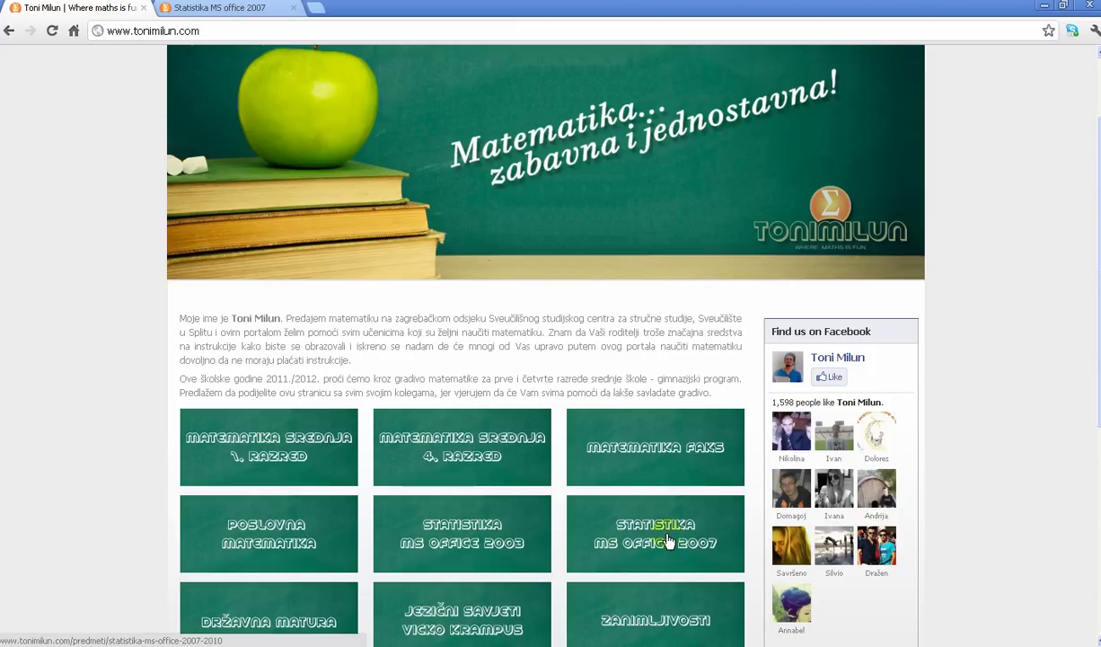
Look through the Statistika MS office 2007 lesson list, and switch to the Pearson and Spearman correlation workbook in Excel.
left_click(197, 16)
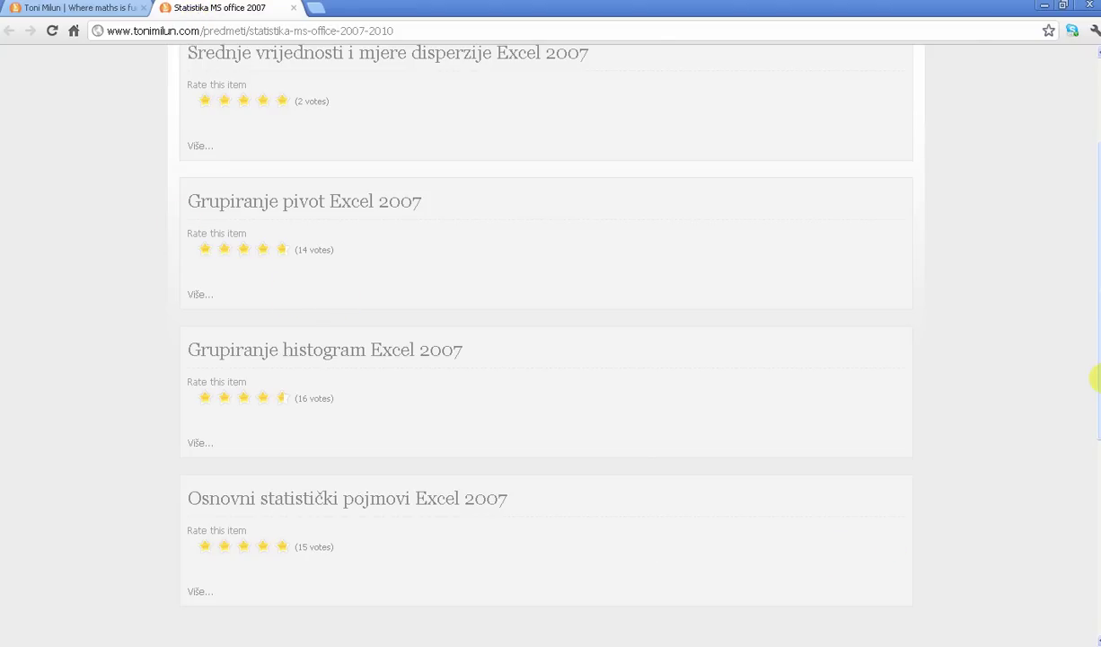
left_click_drag(1097, 379, 1097, 406)
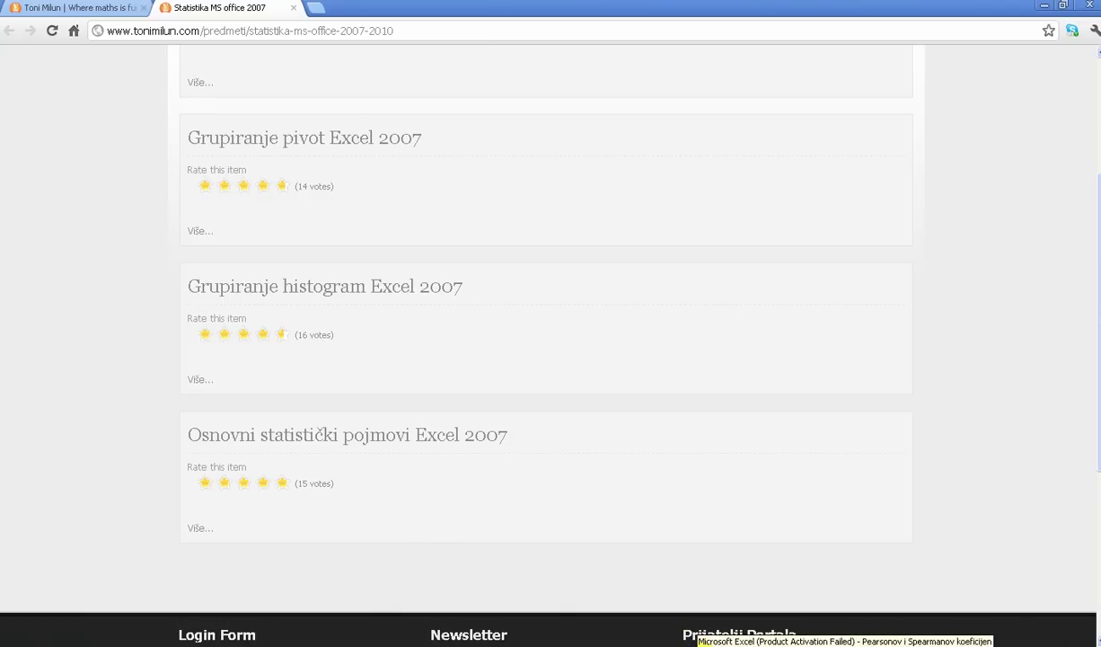
left_click(844, 643)
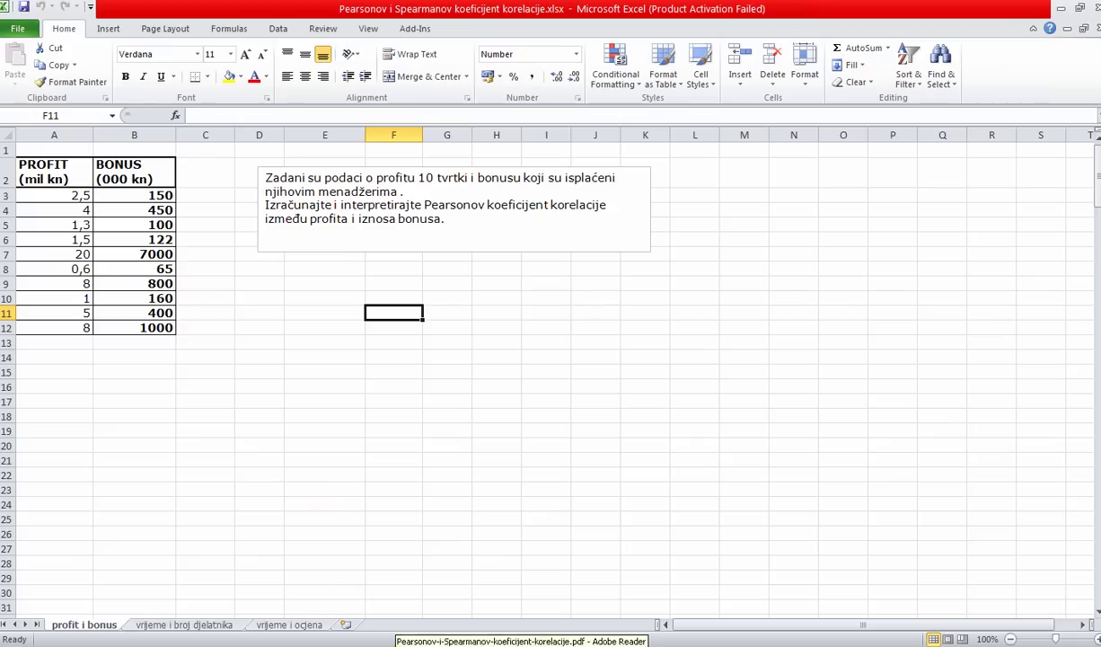
Read the correlation coefficient PDF in Adobe Reader, and examine the first two profit and bonus pairs in the Excel workbook.
left_click(386, 642)
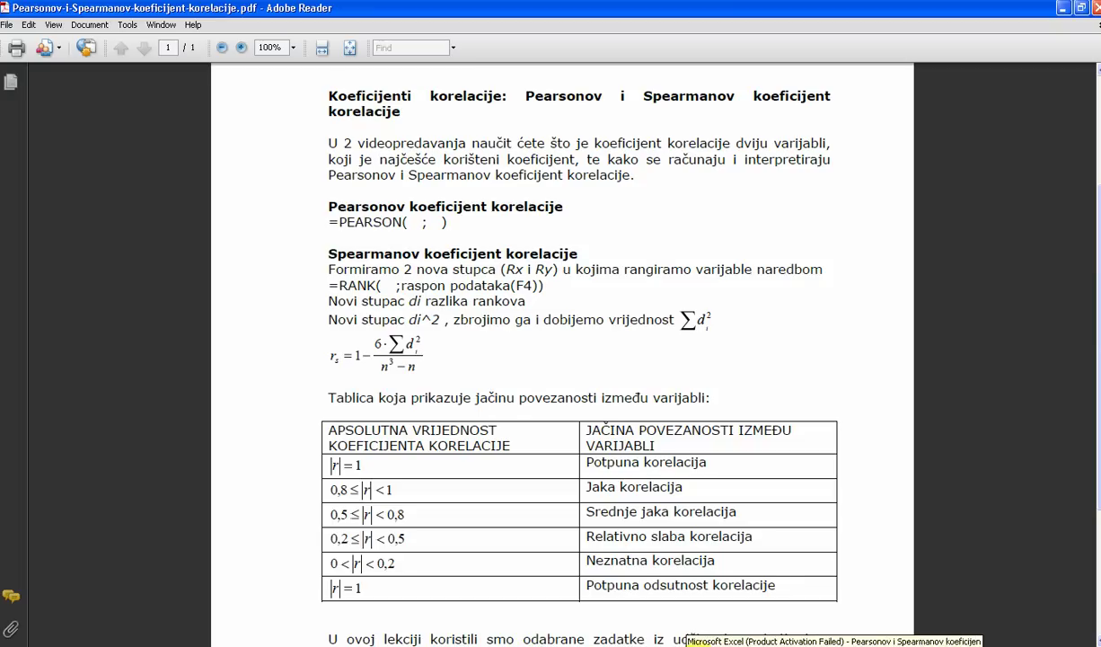
left_click(700, 644)
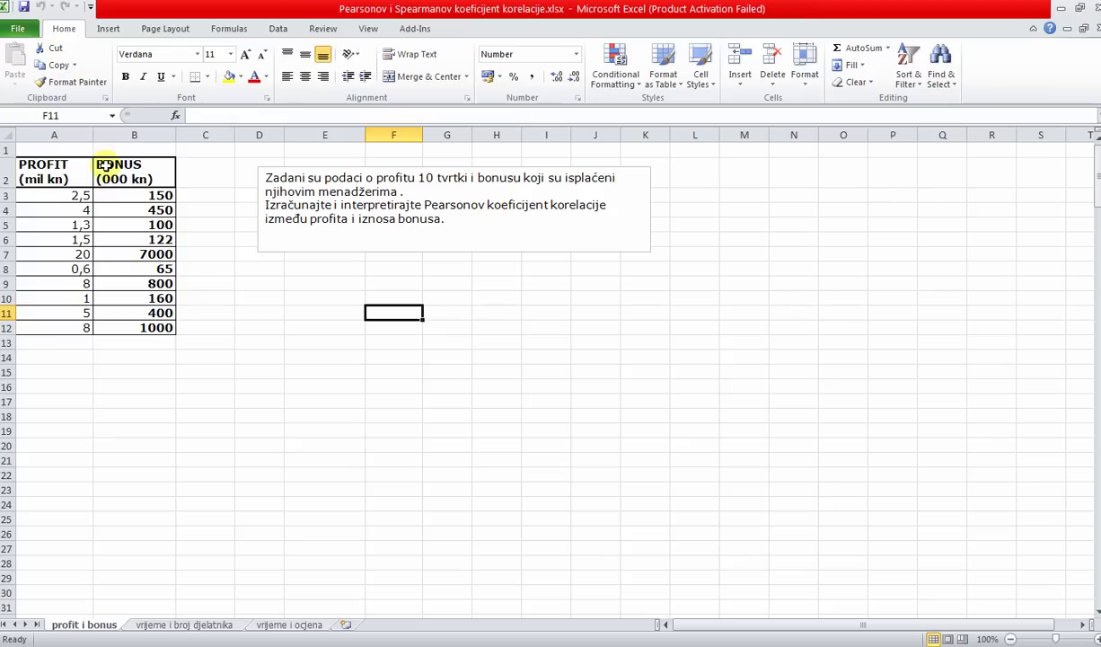
left_click(50, 194)
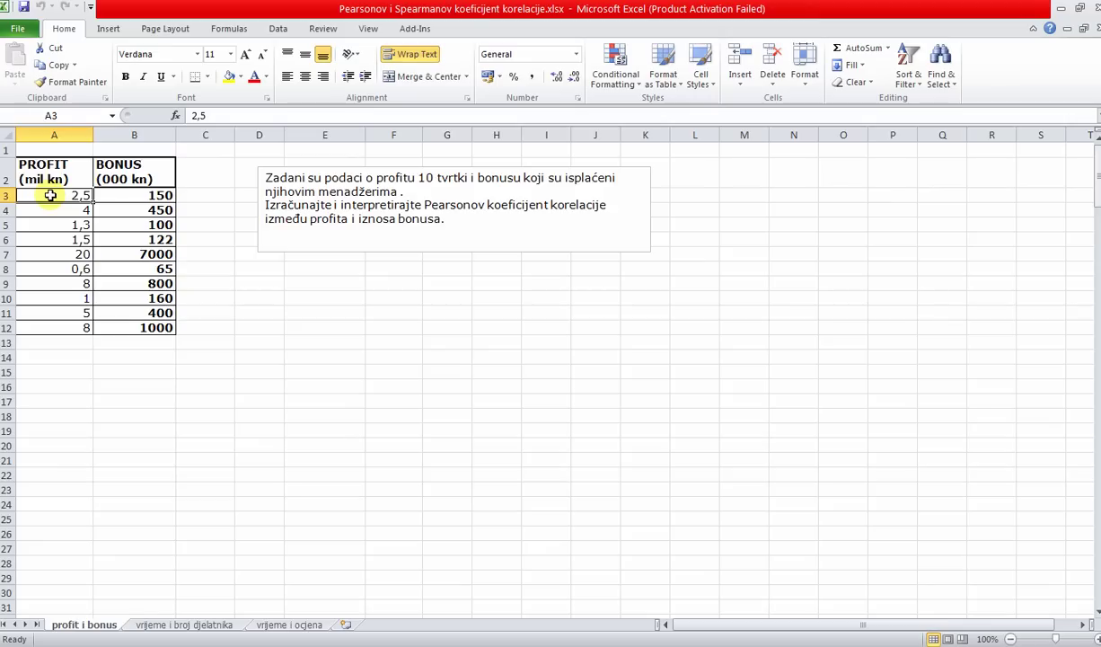
left_click(116, 197)
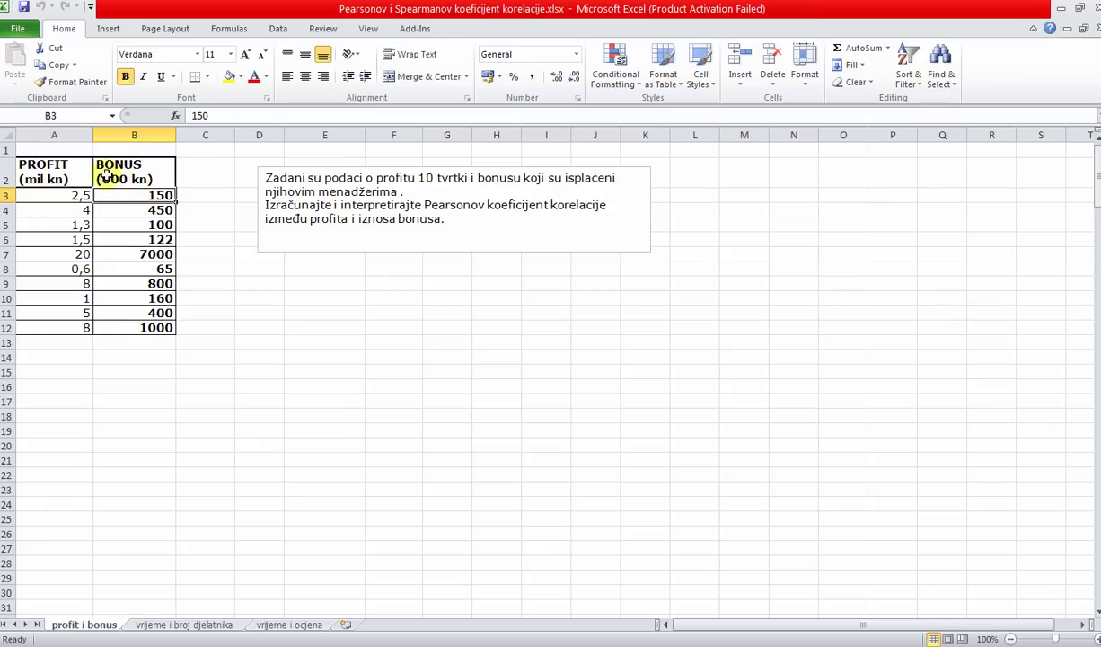
left_click(70, 206)
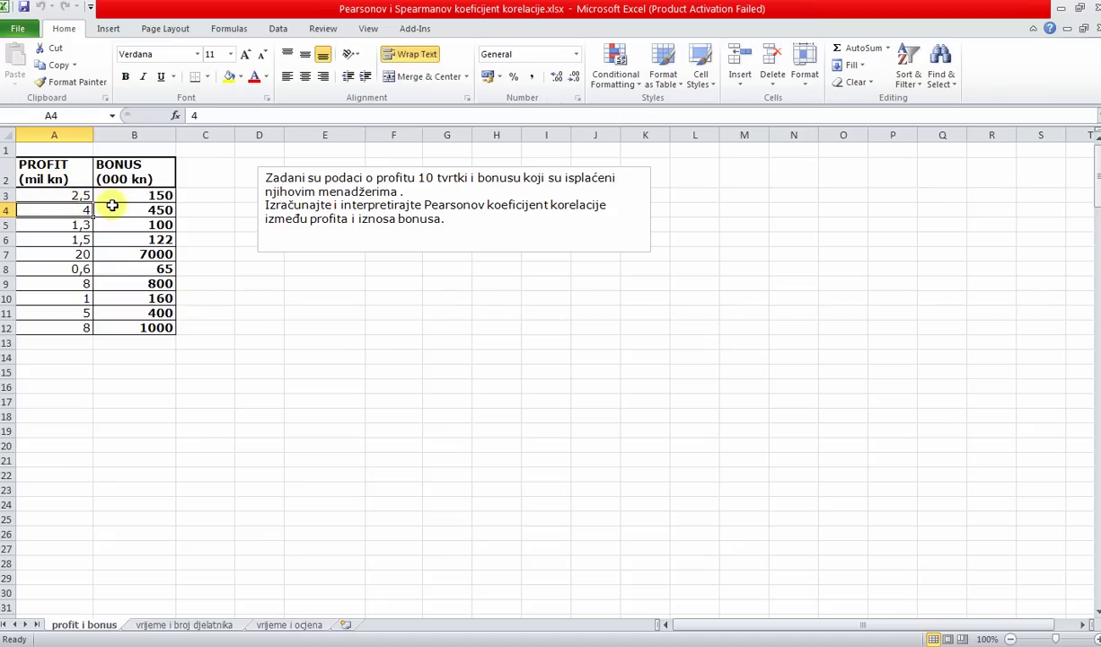
left_click(112, 206)
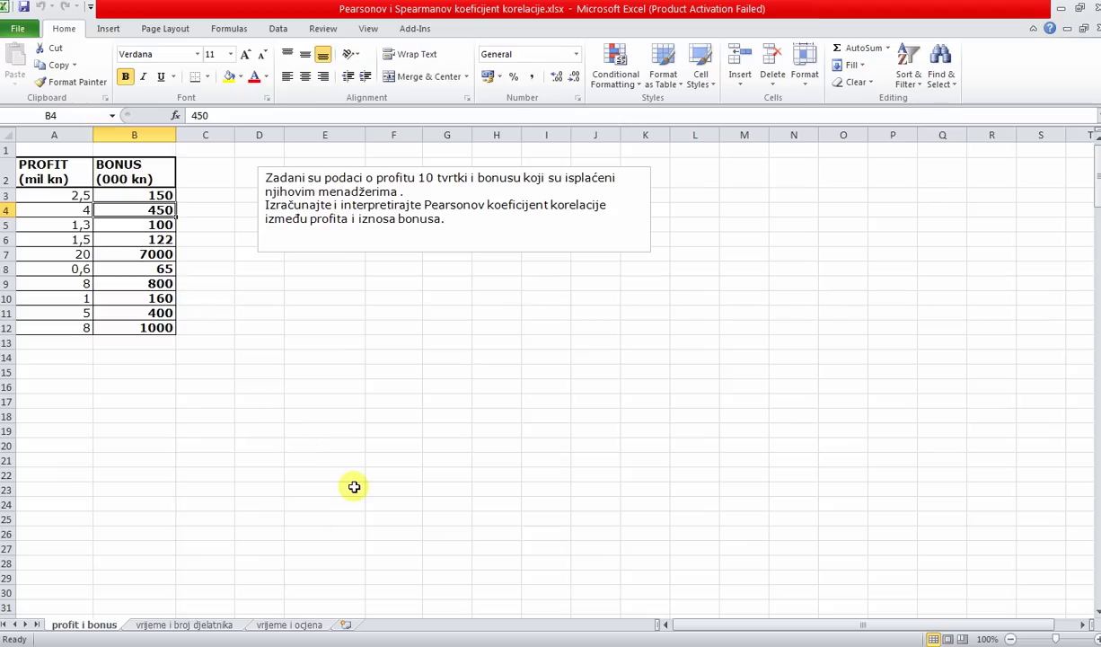
Review the formulas and correlation strength table in the Adobe Reader PDF again, and return to the profit i bonus sheet in Excel.
key("alt+Tab")
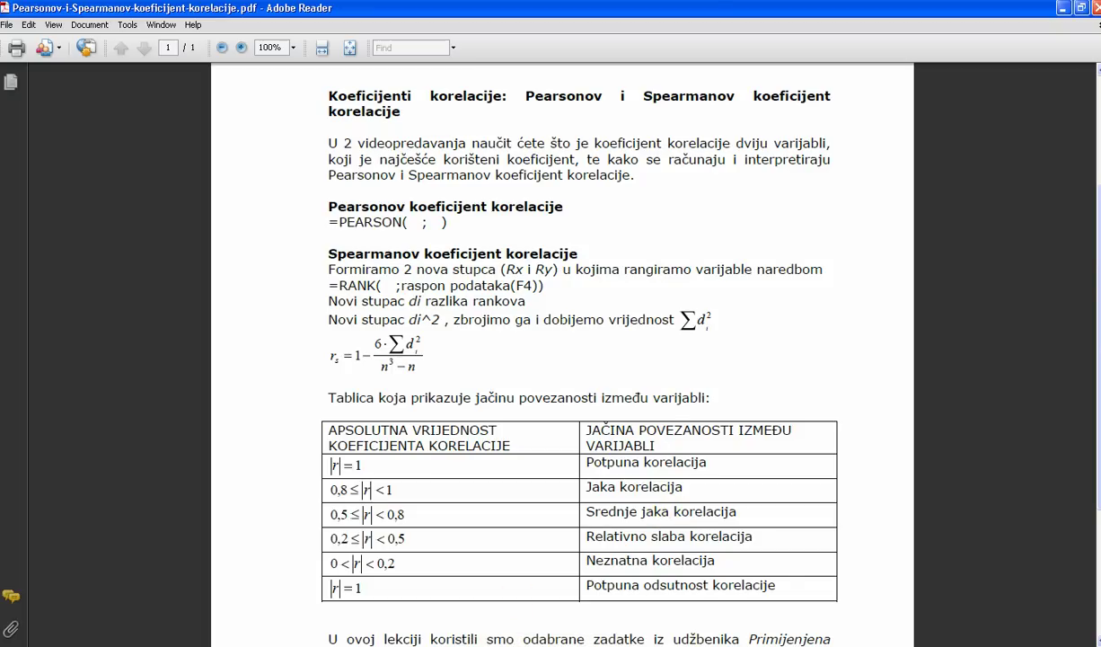
key("alt+Tab")
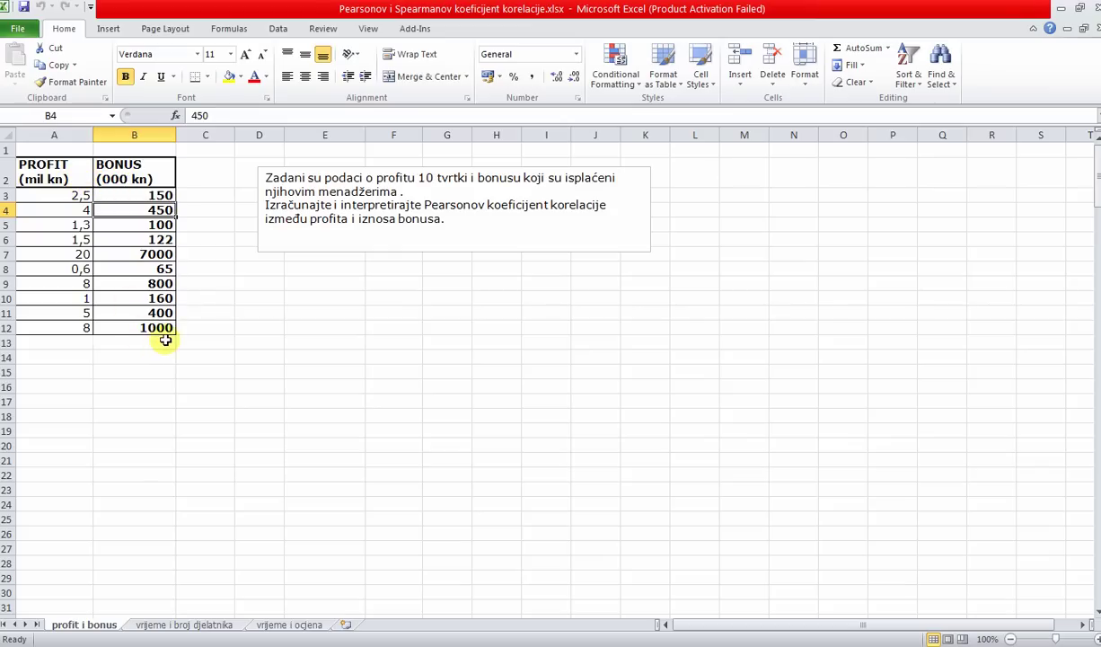
left_click(449, 614)
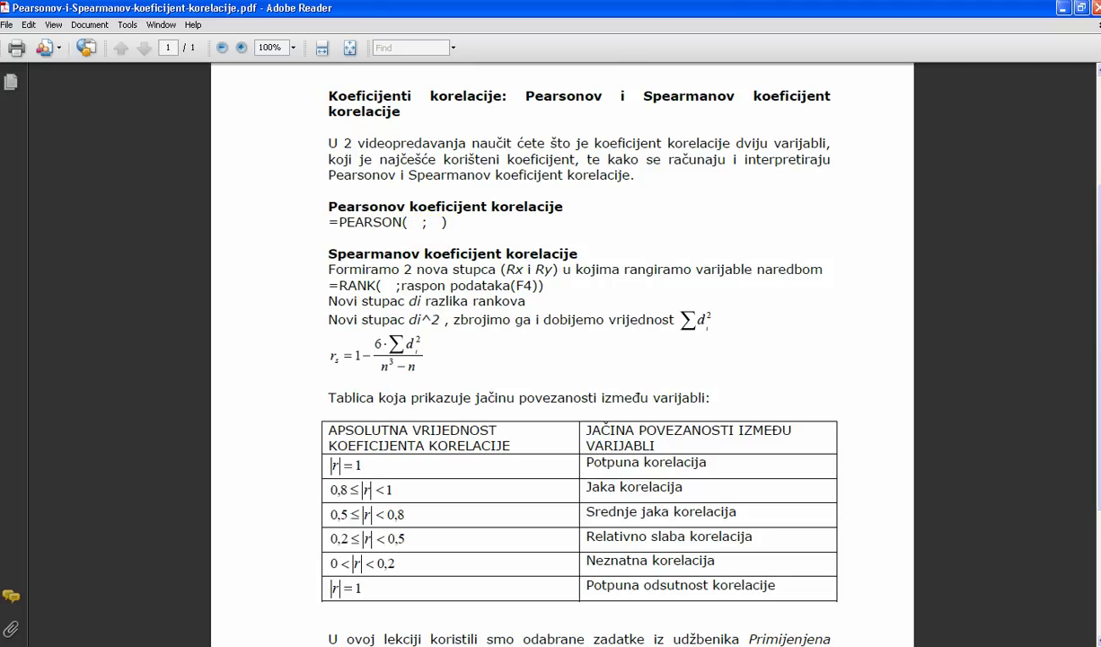
left_click(685, 642)
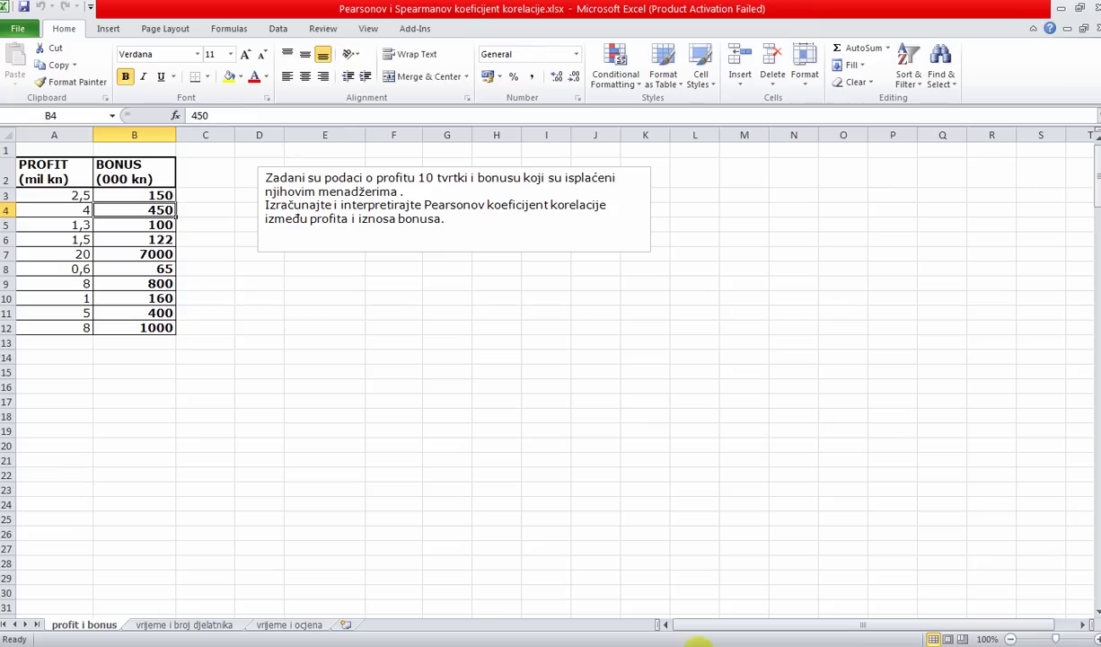
Calculate the Pearson correlation between profit (A3:A12) and bonus (B3:B12) in cell B15.
left_click(126, 370)
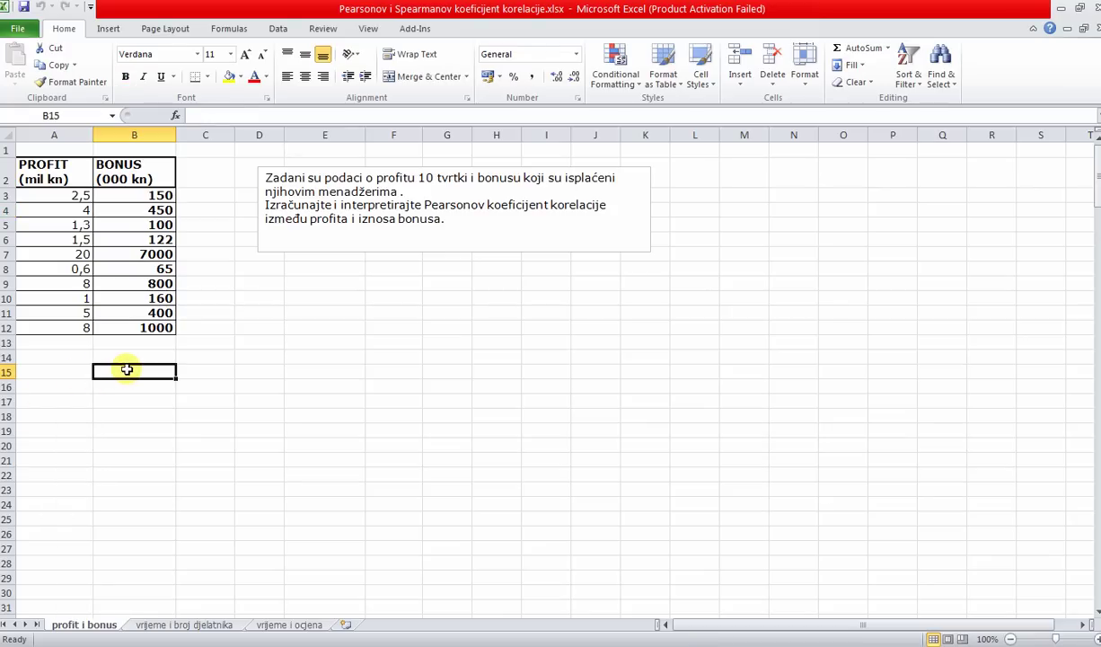
type("=pea")
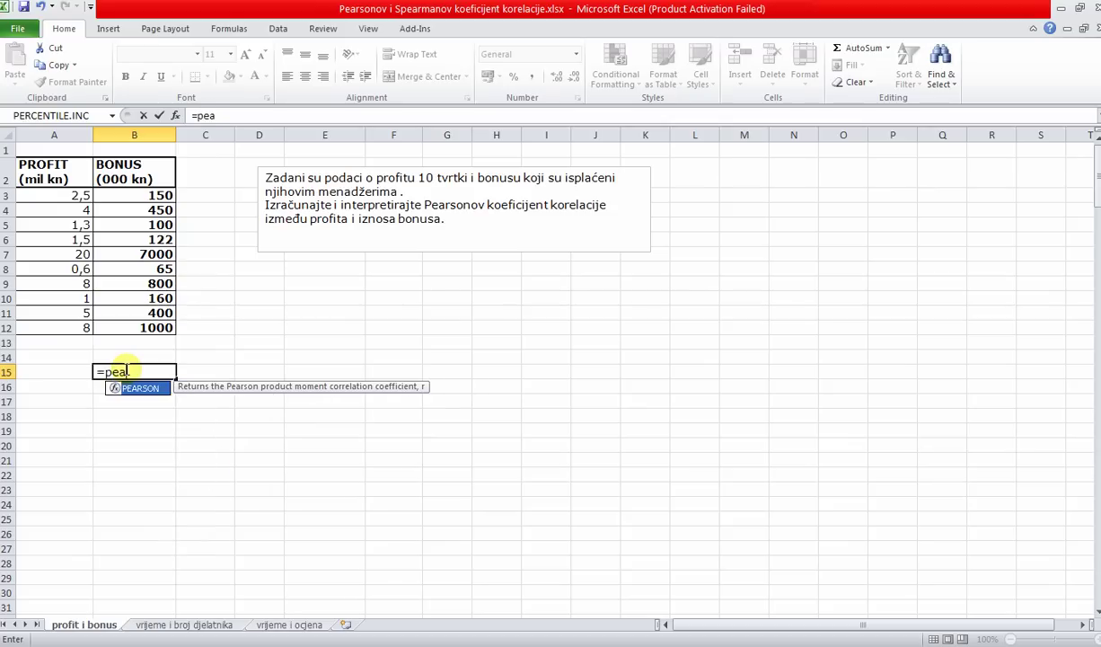
type("rson(")
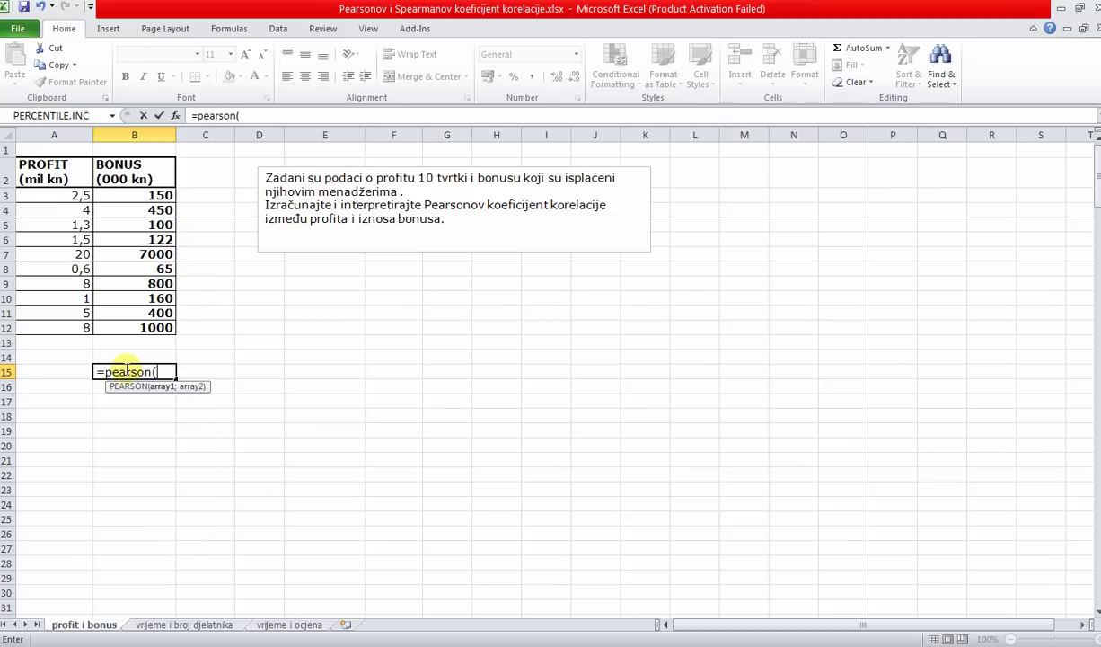
left_click_drag(67, 195, 68, 326)
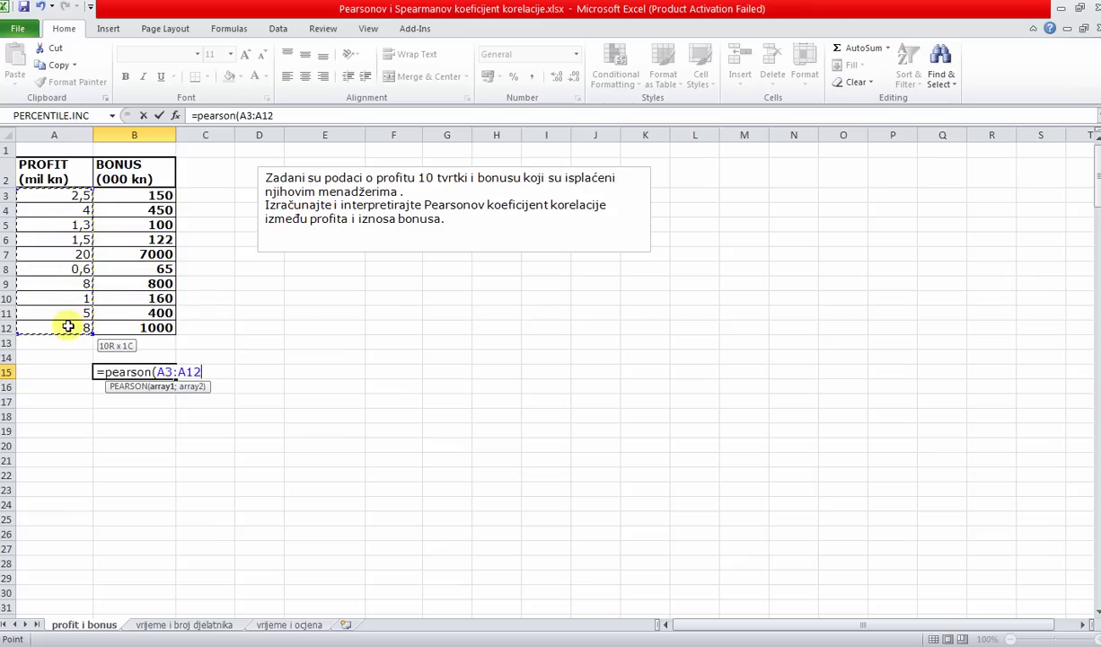
type(";")
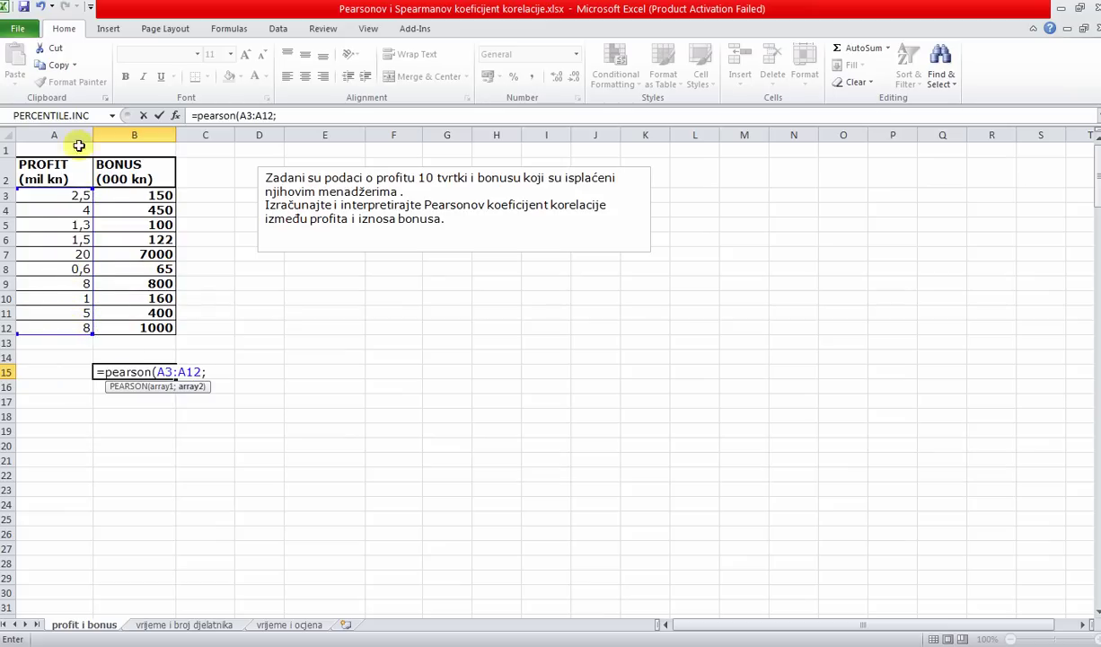
left_click_drag(122, 195, 134, 326)
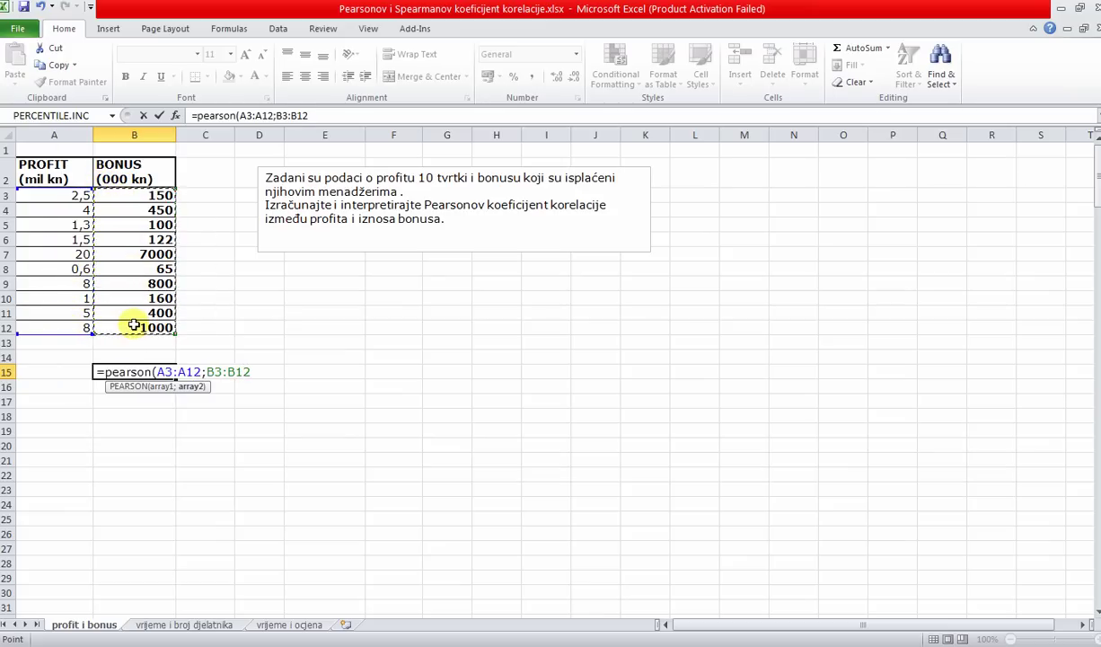
type(")")
key("Return")
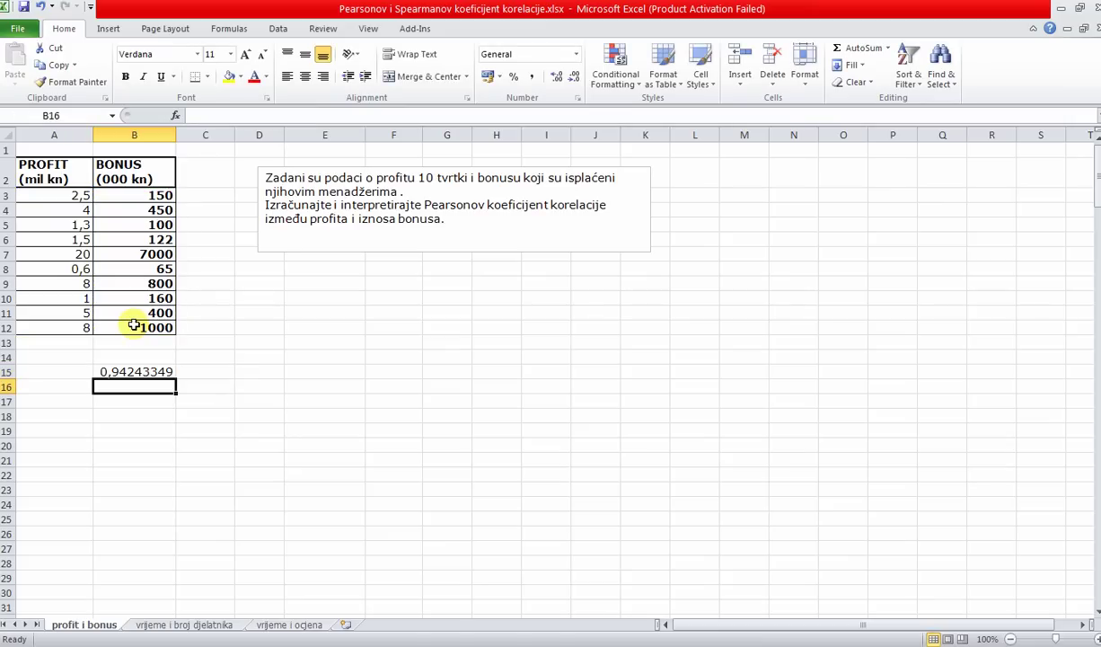
Reduce the coefficient in cell B15 to two decimal places.
left_click(142, 371)
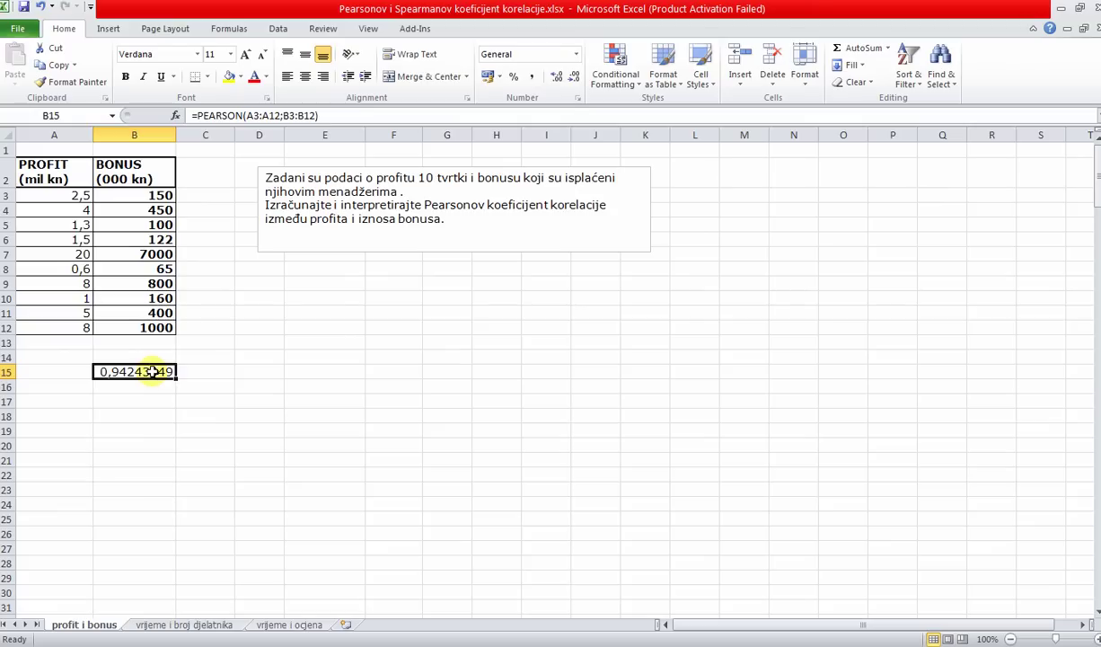
left_click(575, 77)
left_click(575, 77)
left_click(575, 77)
left_click(575, 78)
left_click(575, 77)
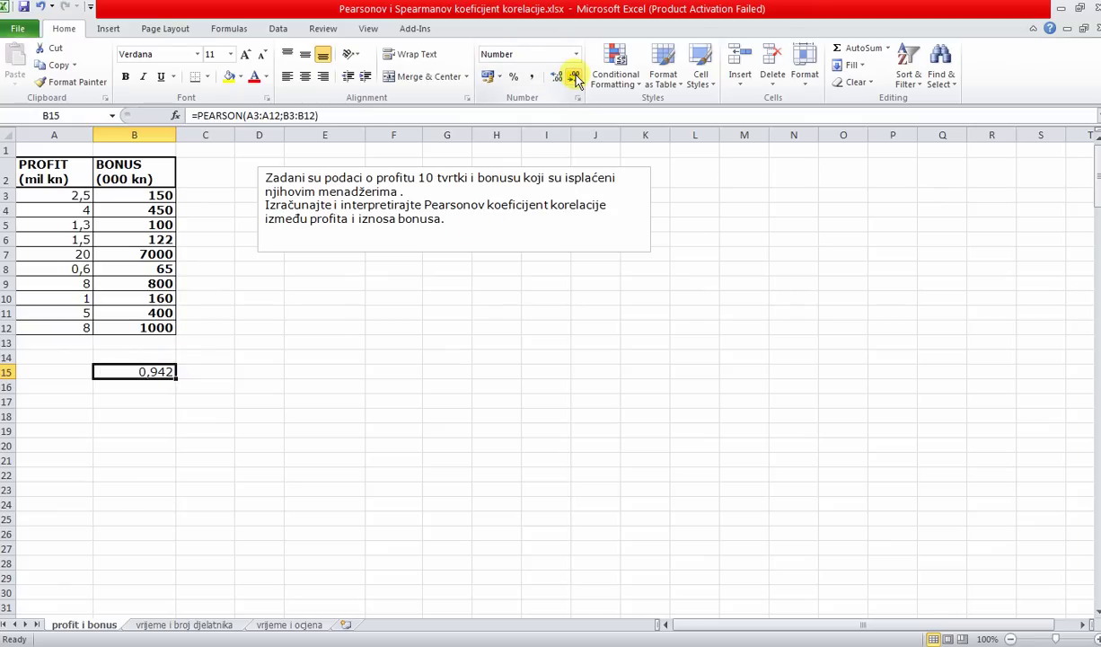
left_click(575, 78)
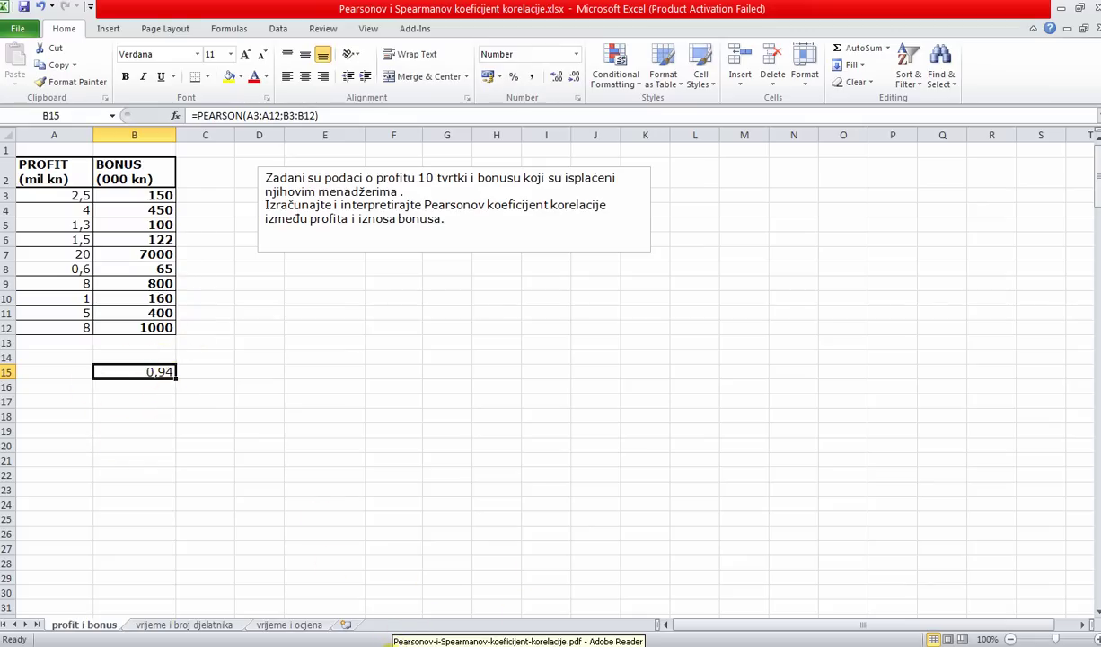
Look up the strength category for the profit and bonus coefficient in the Adobe Reader PDF table, and return to Excel.
left_click(395, 643)
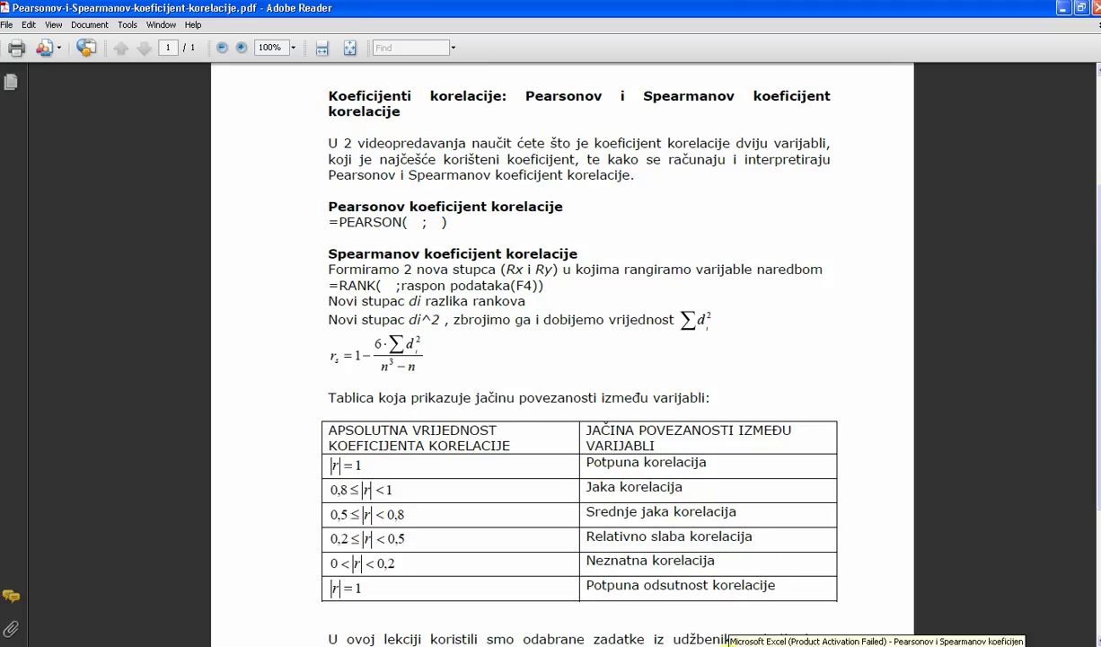
left_click(723, 641)
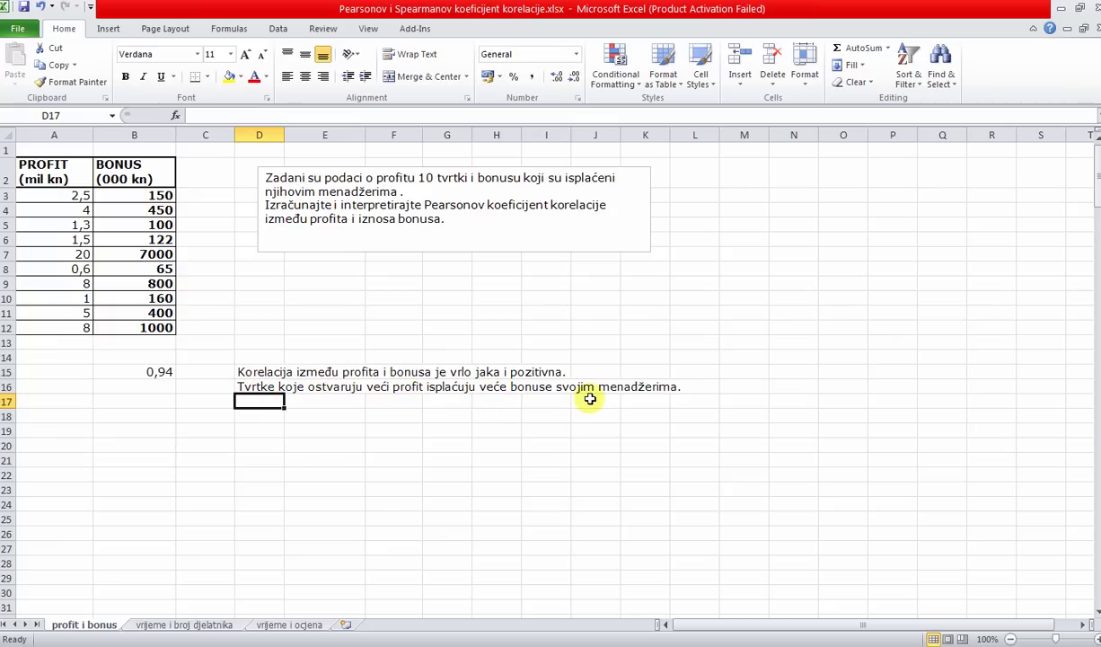
Examine the pairs of worker count and job completion time on the vrijeme i broj djelatnika sheet.
left_click(188, 625)
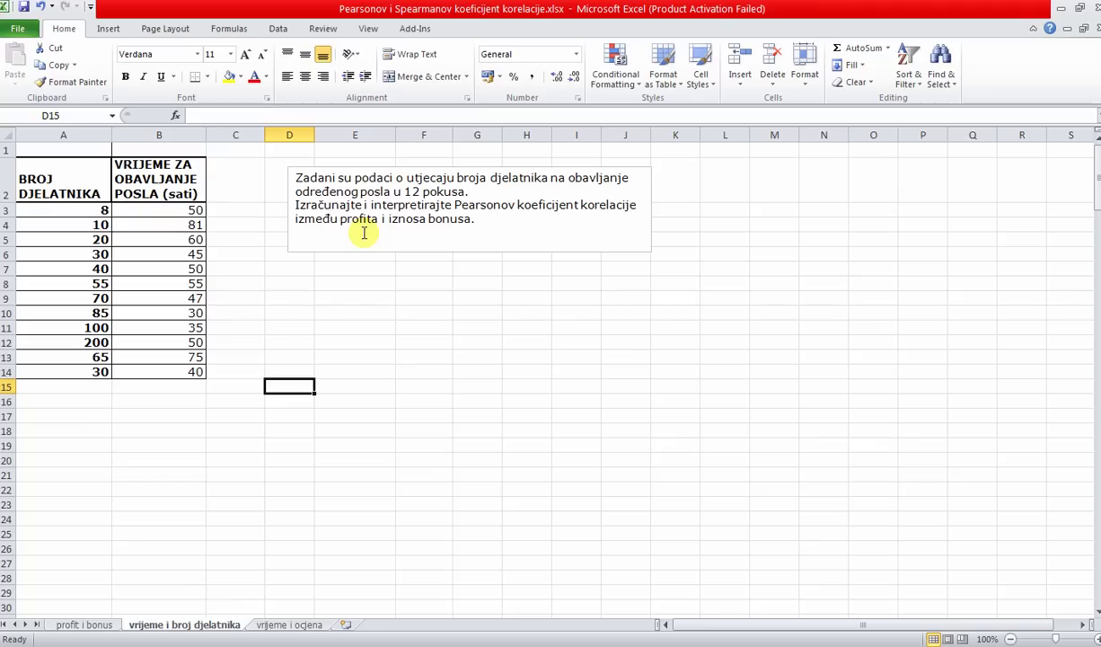
left_click(82, 211)
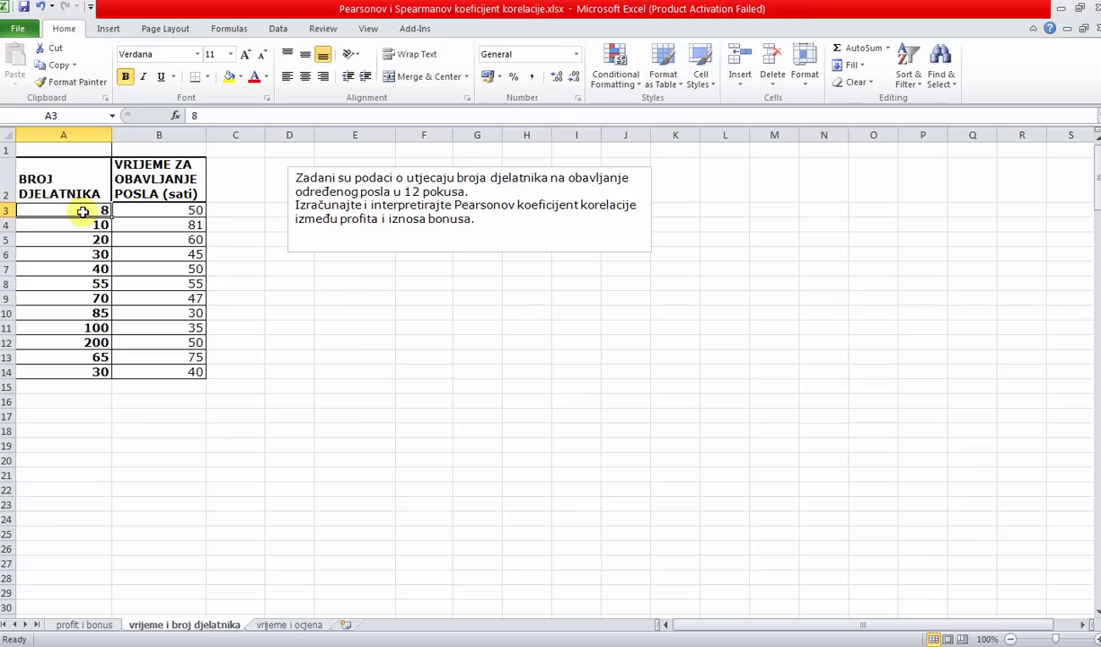
left_click(173, 209)
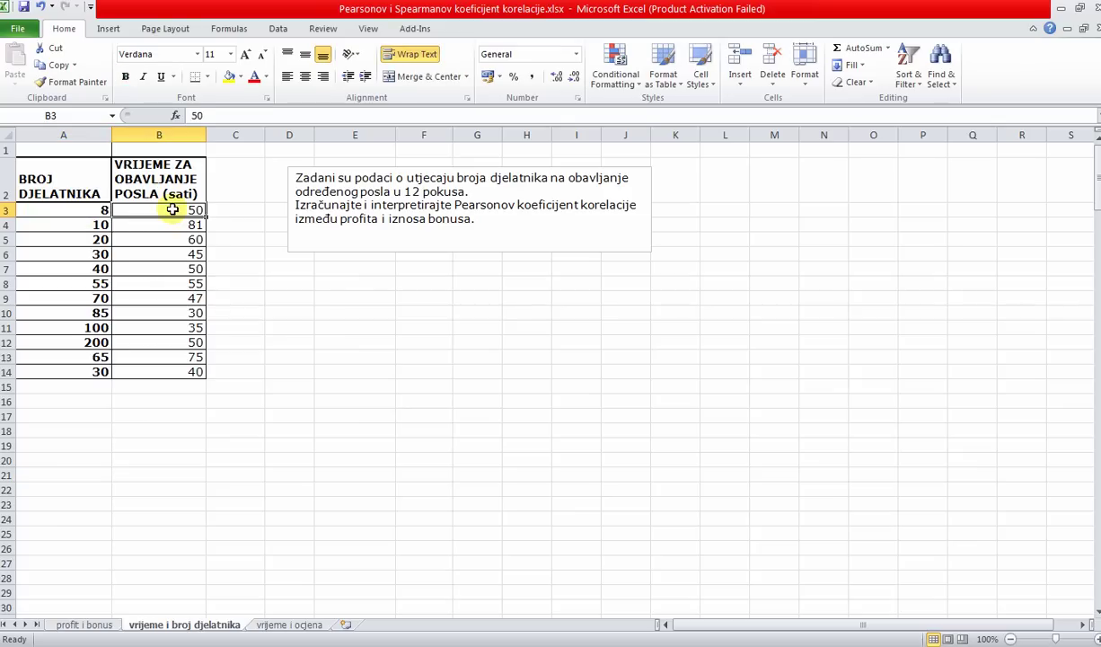
left_click(77, 223)
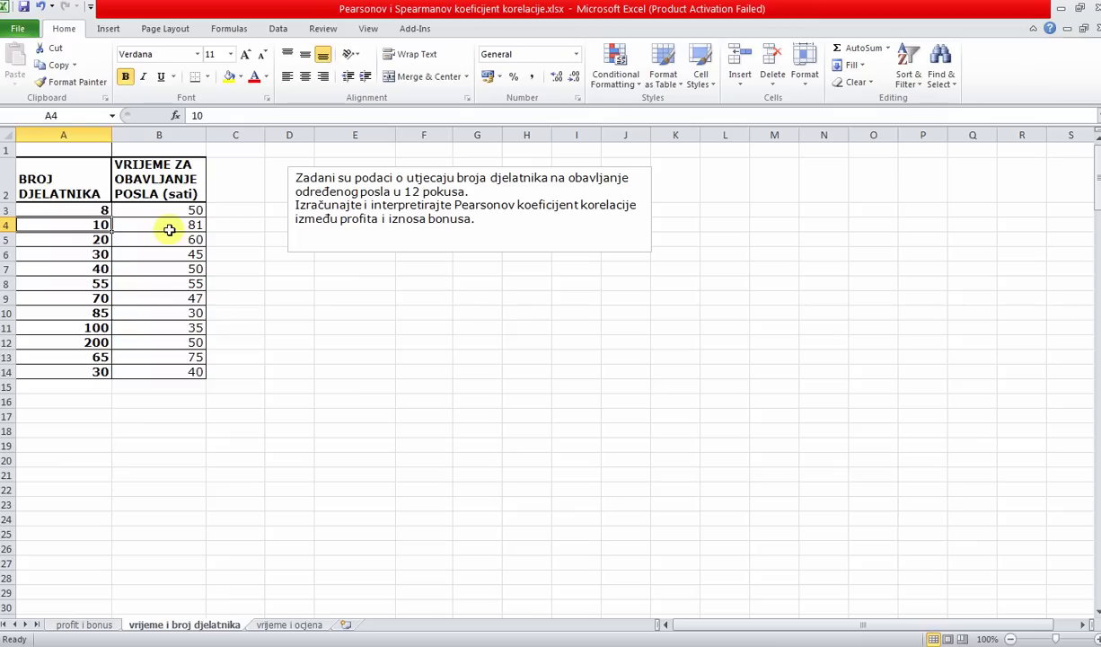
left_click(164, 224)
left_click(80, 239)
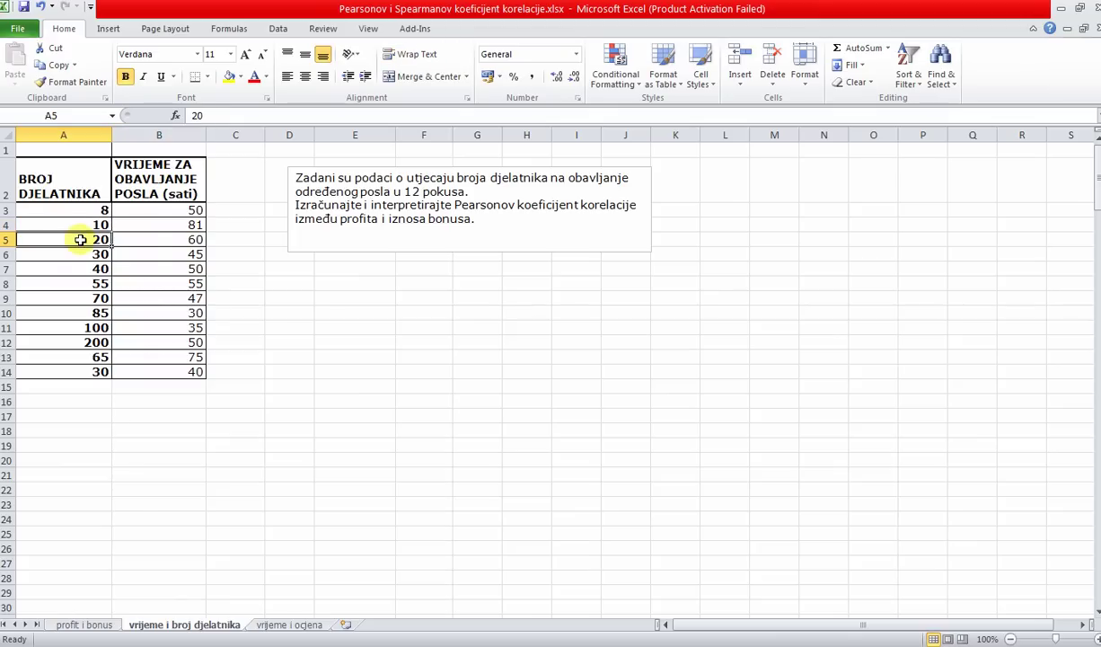
left_click(158, 240)
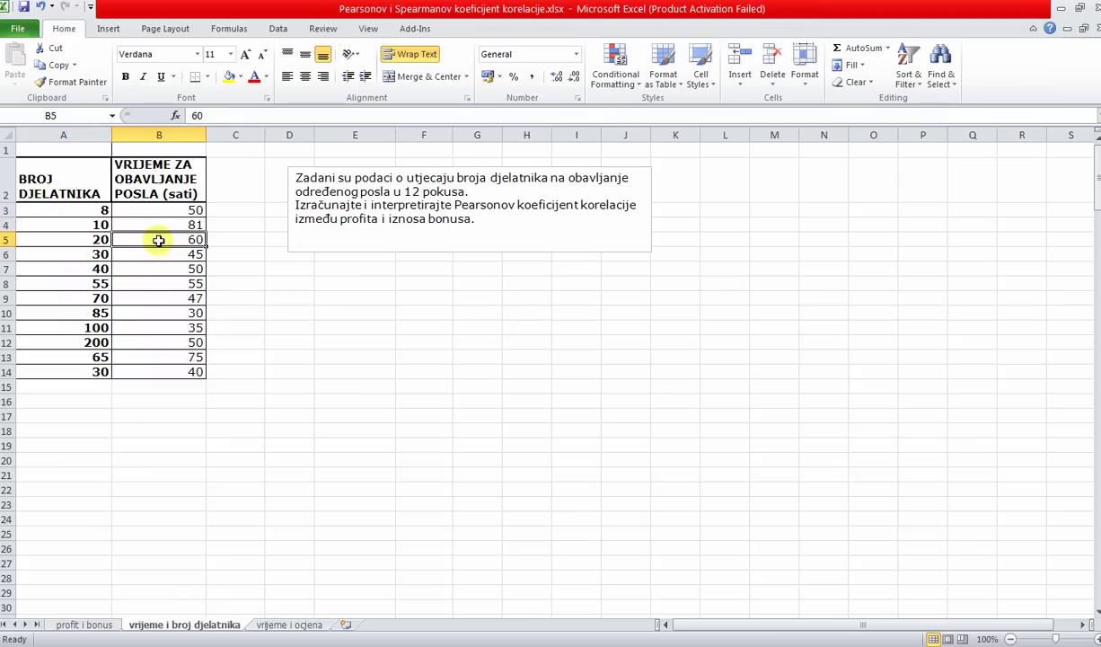
left_click(88, 340)
left_click(171, 353)
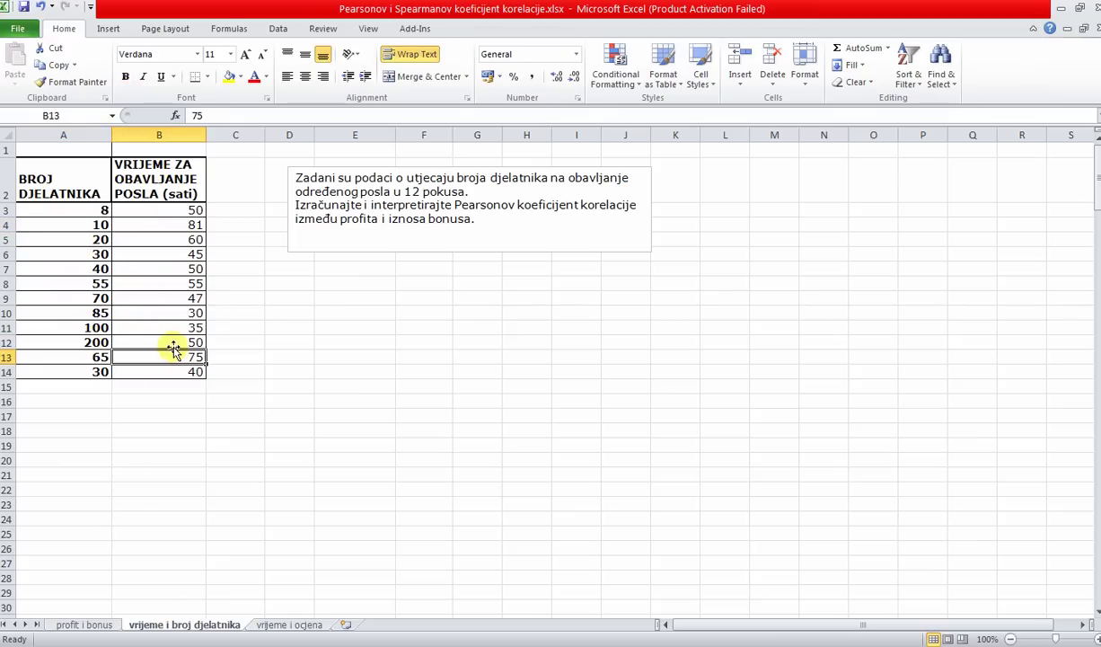
left_click(167, 342)
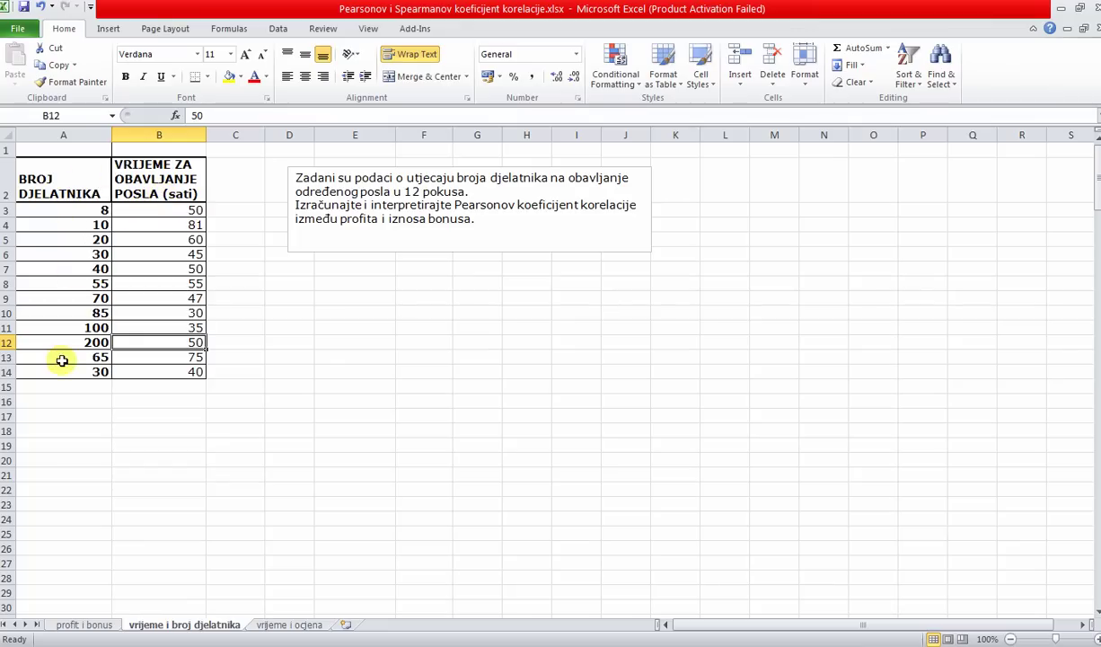
Calculate the Pearson correlation between worker count (A3:A14) and job completion time (B3:B14) in cell B18.
left_click(152, 431)
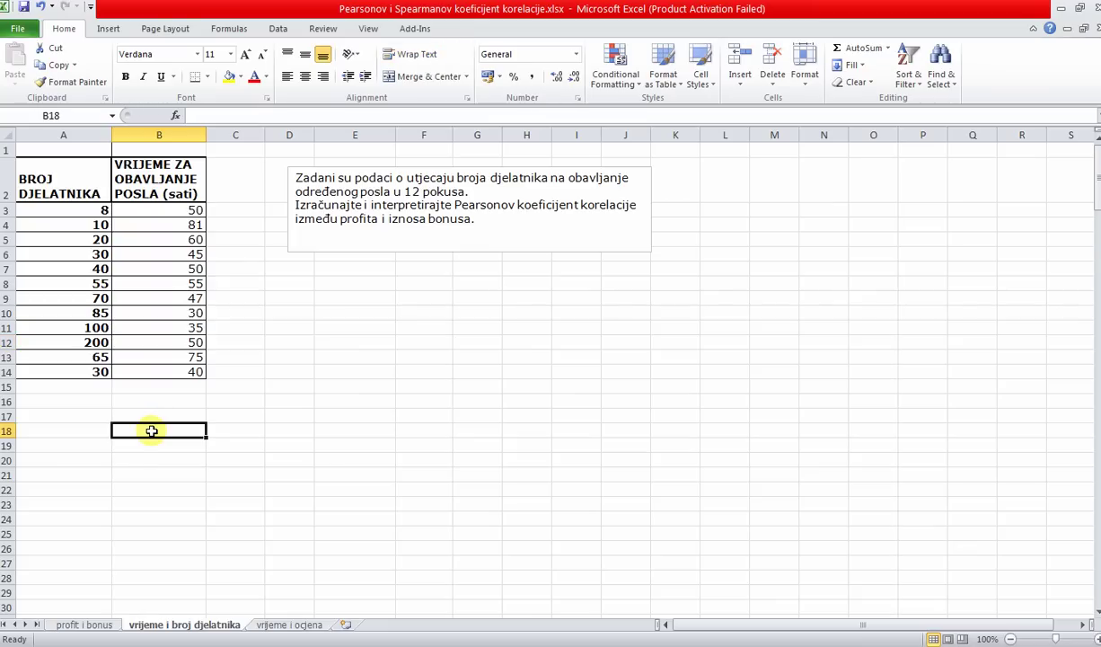
type("=pears")
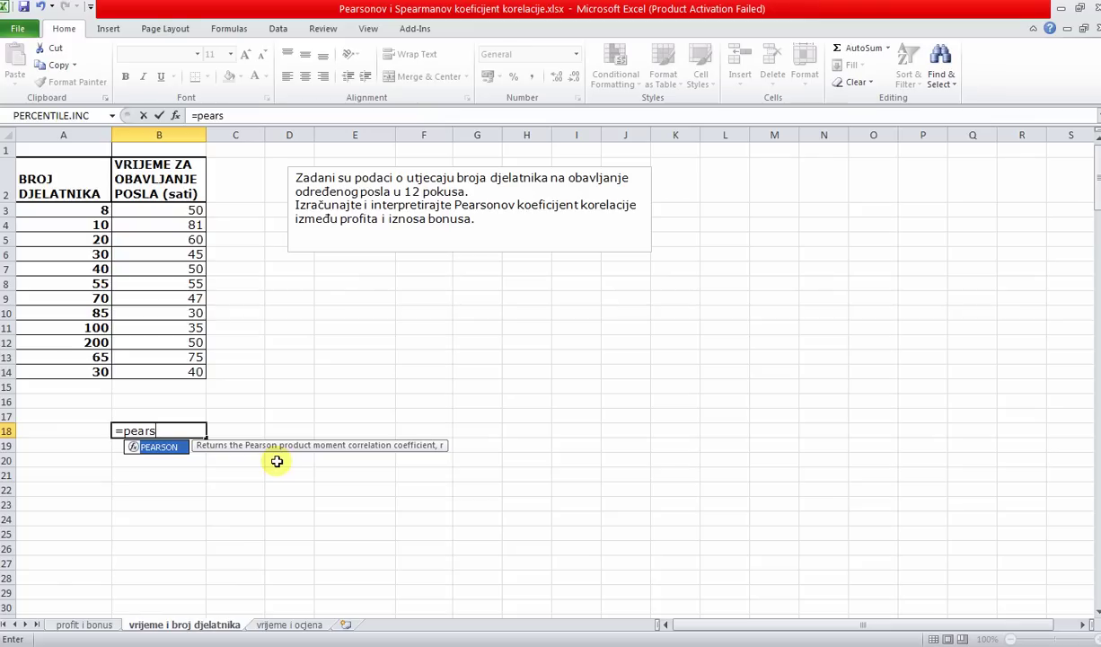
double_click(158, 447)
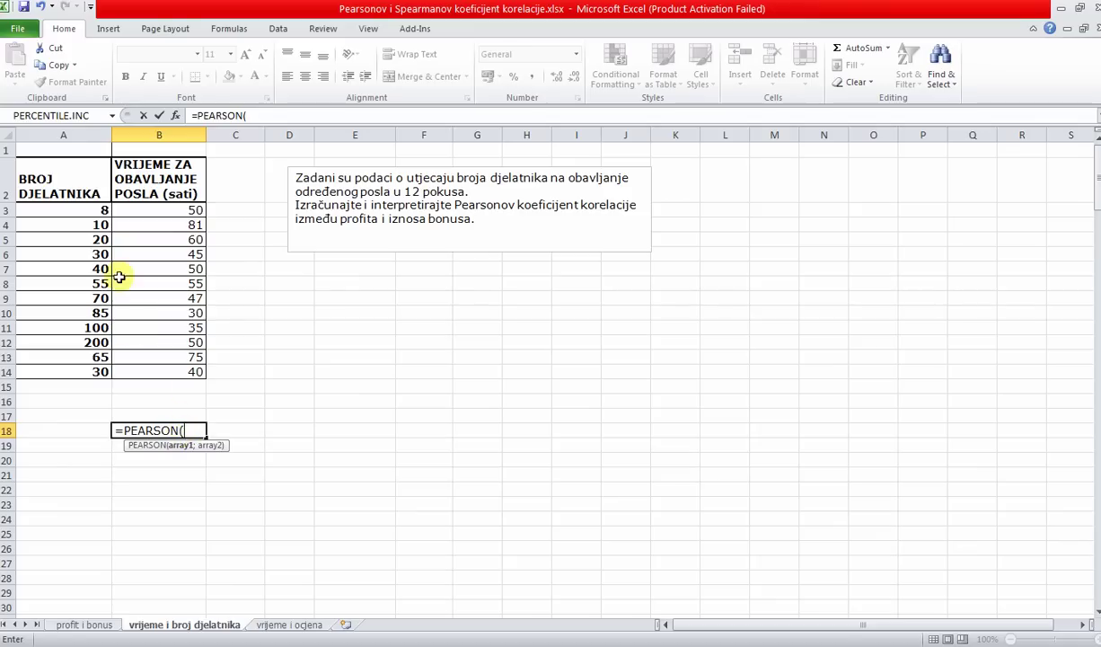
left_click_drag(69, 211, 69, 372)
type(";")
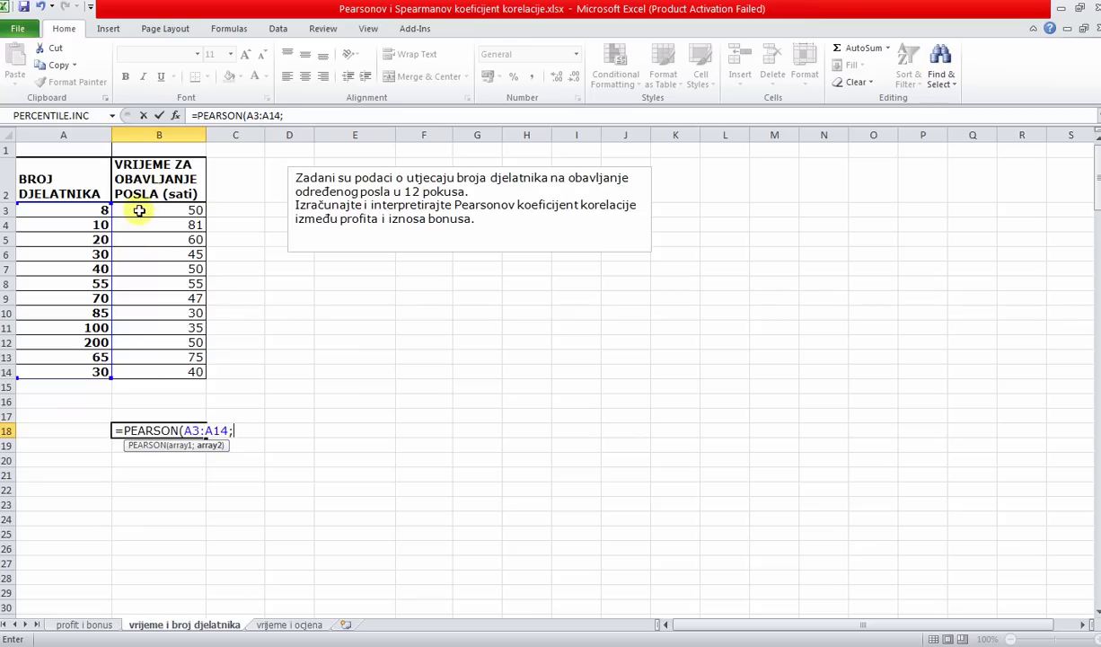
left_click_drag(139, 210, 150, 369)
type(")")
key("Return")
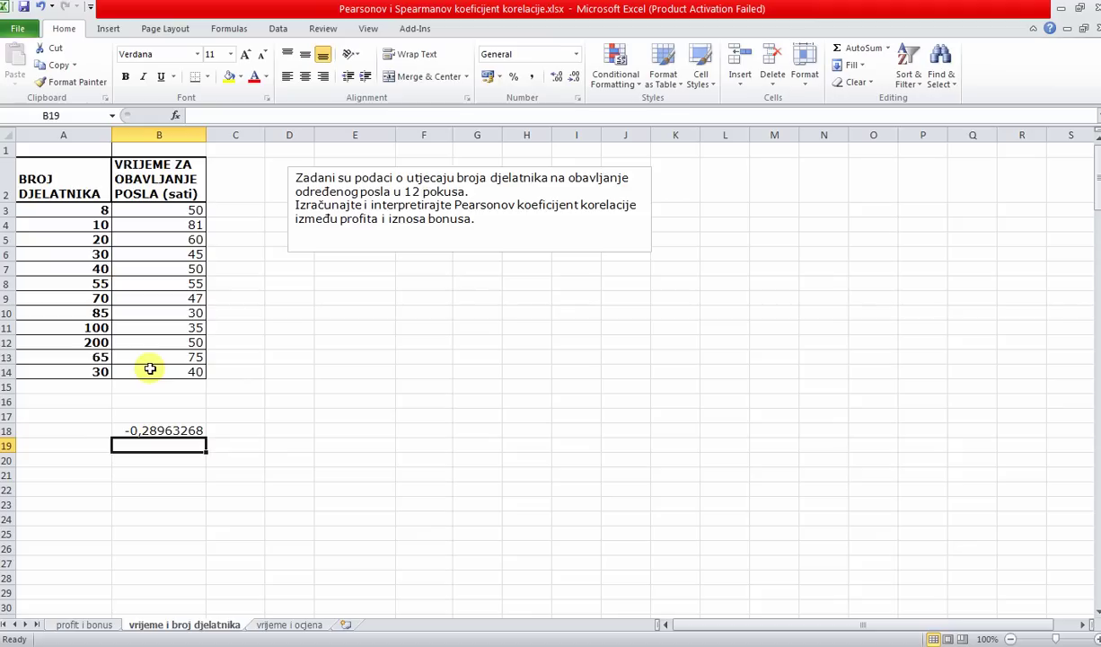
Display the coefficient in cell B18 with two decimal places.
left_click(165, 431)
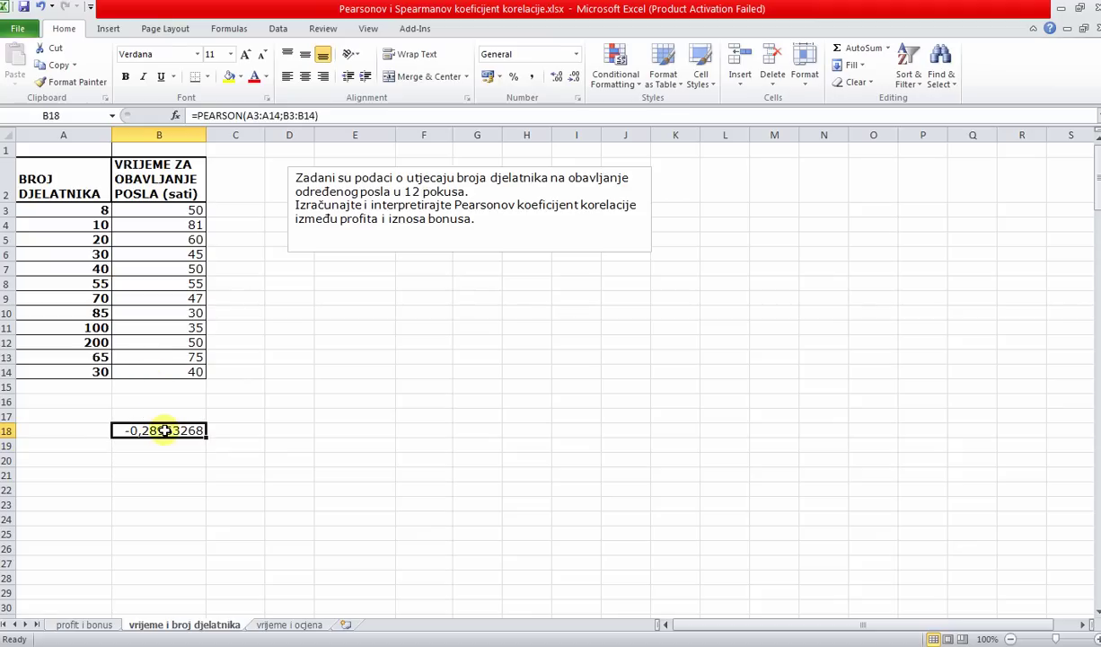
left_click(575, 79)
left_click(575, 79)
left_click(575, 79)
left_click(575, 79)
left_click(575, 79)
left_click(575, 79)
left_click(575, 79)
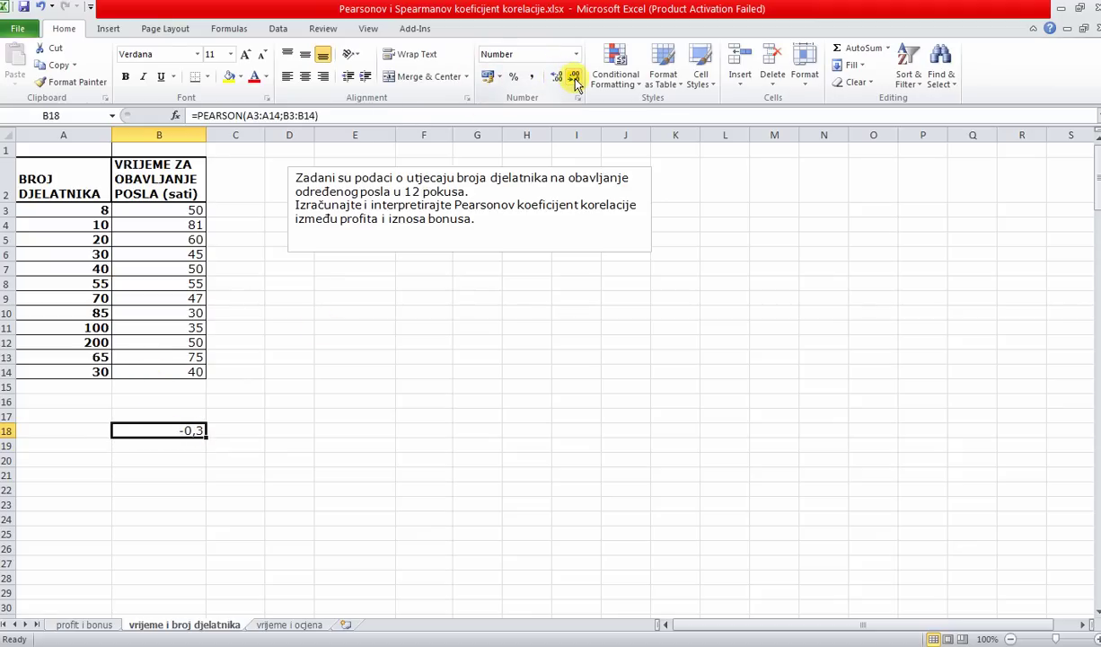
left_click(557, 79)
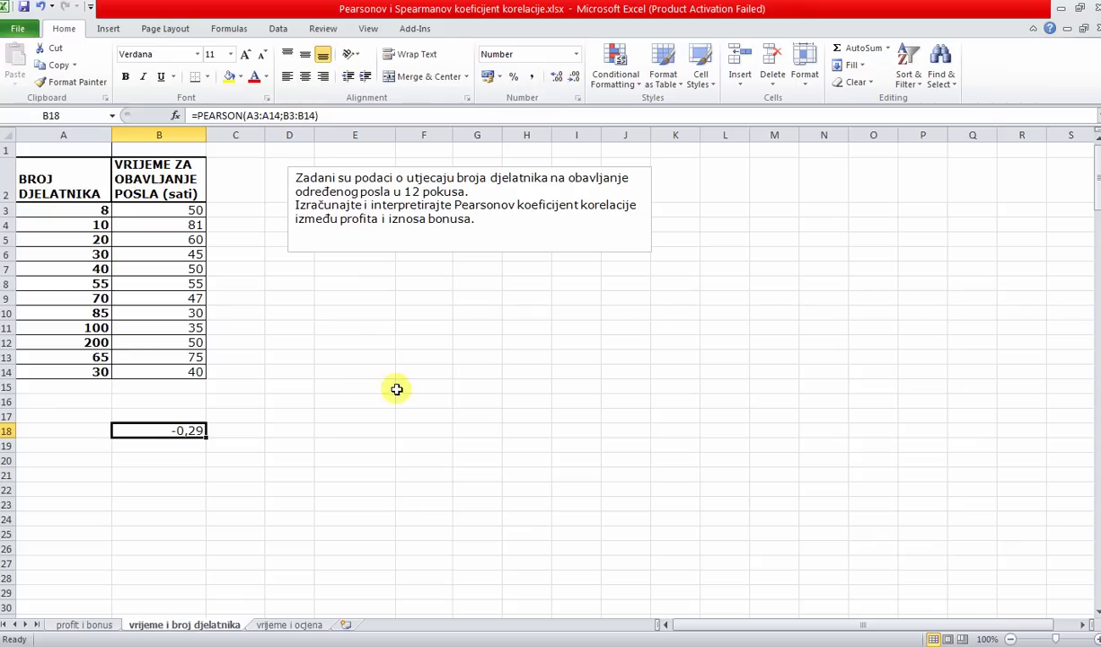
Look up the strength category for the worker count and completion time coefficient in the Adobe Reader PDF table, and return to Excel.
left_click(372, 645)
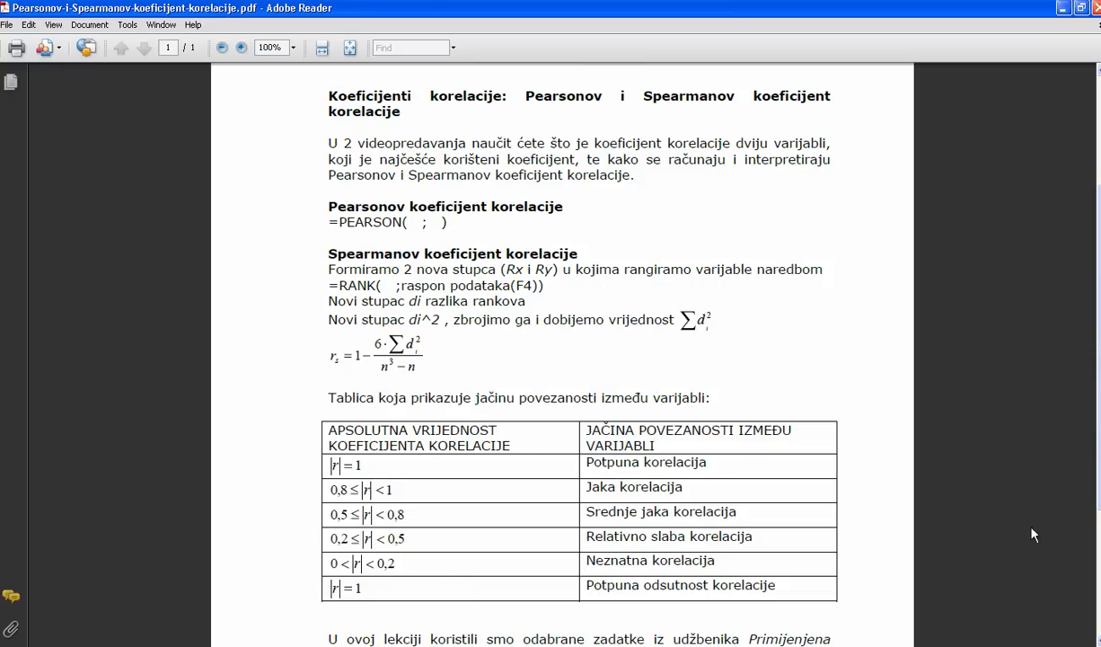
scroll(1039, 457, "down", 1)
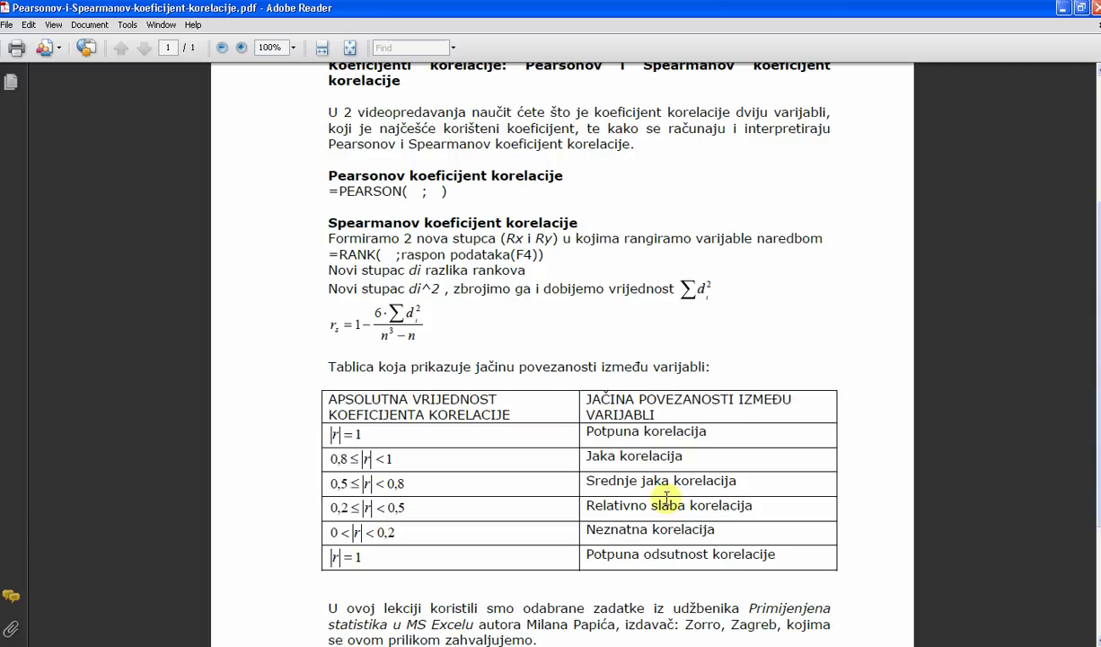
left_click(700, 643)
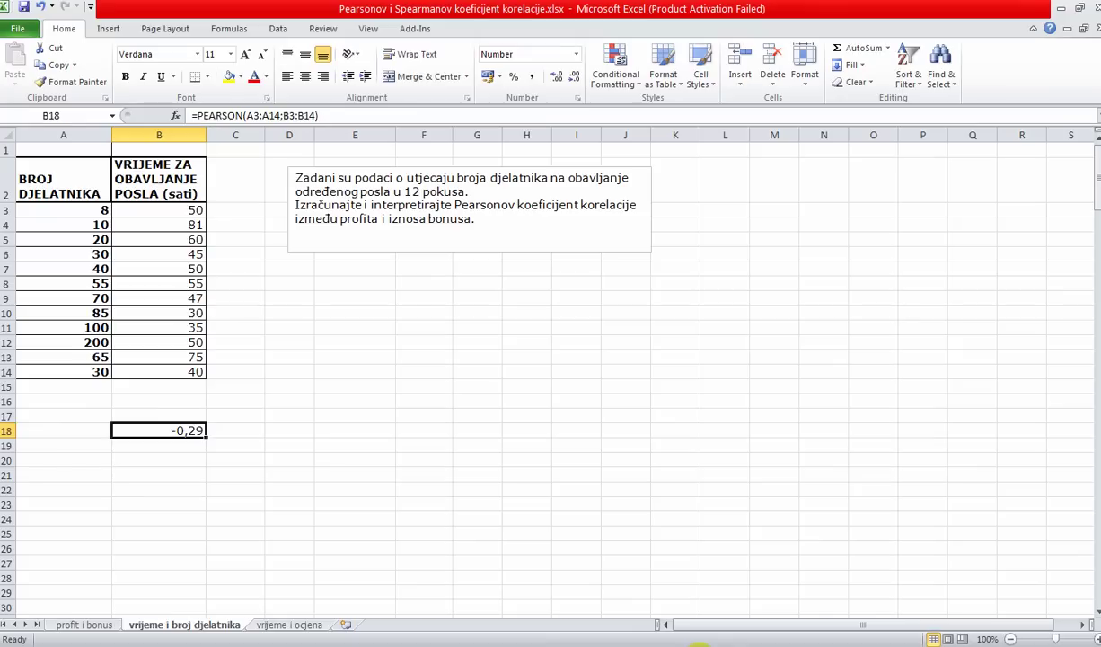
Write "Korelacija između broja djelatnika i vremena za obavljanje posla je relativno slaba, negativna." in D18 and note in D19 that more workers need less time.
left_click(271, 431)
type("Korelacija između")
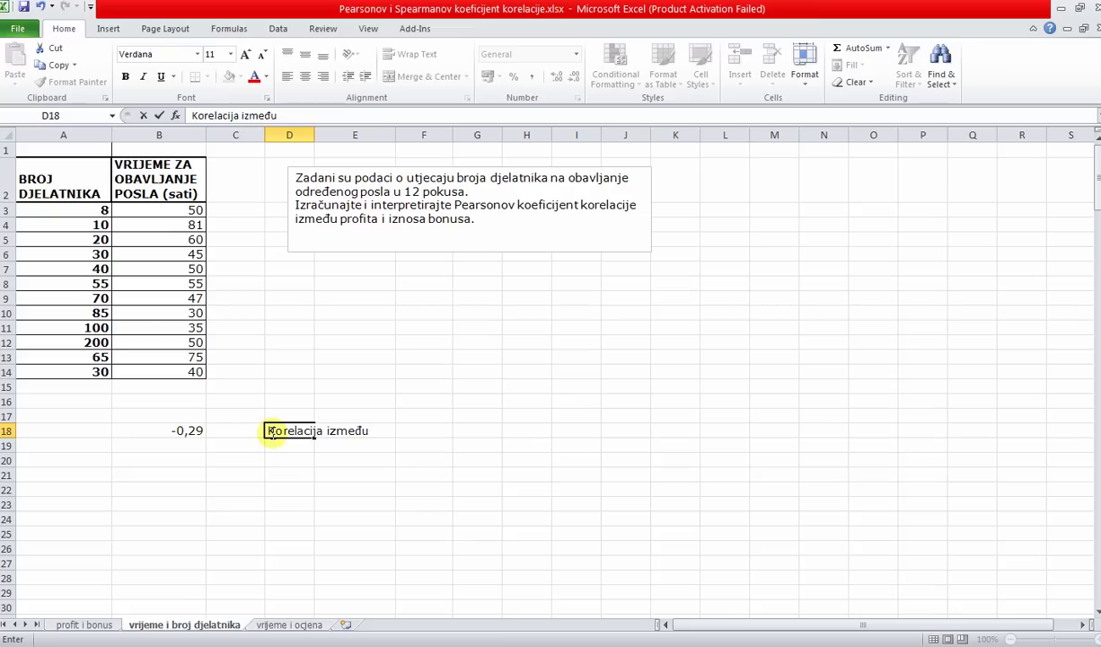
type(" broja djelatin")
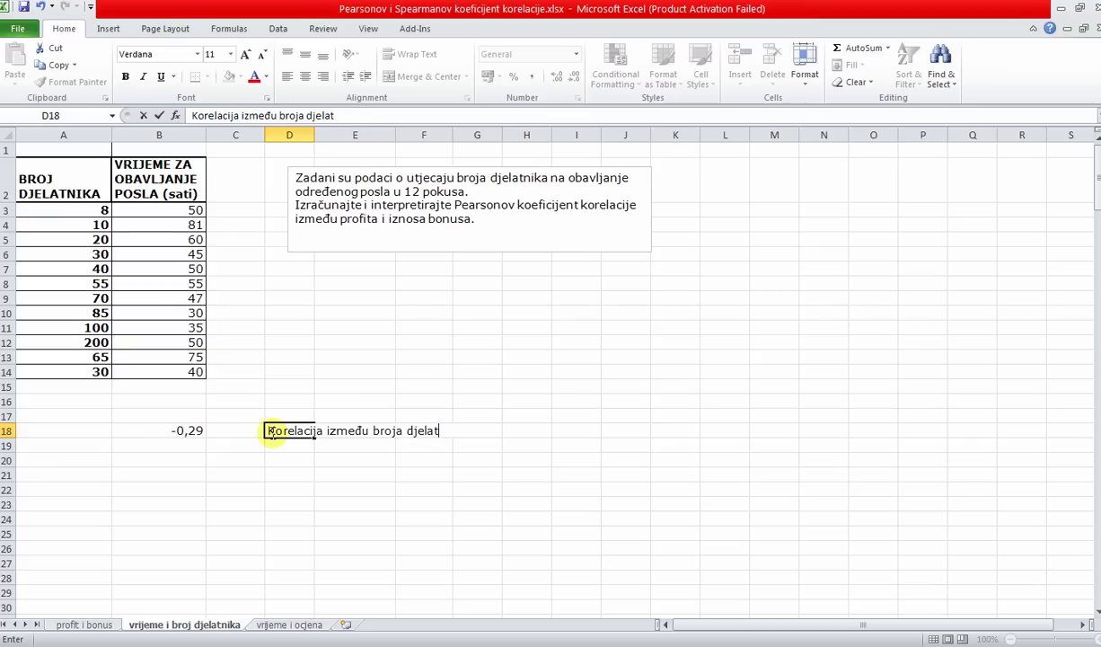
type("nik")
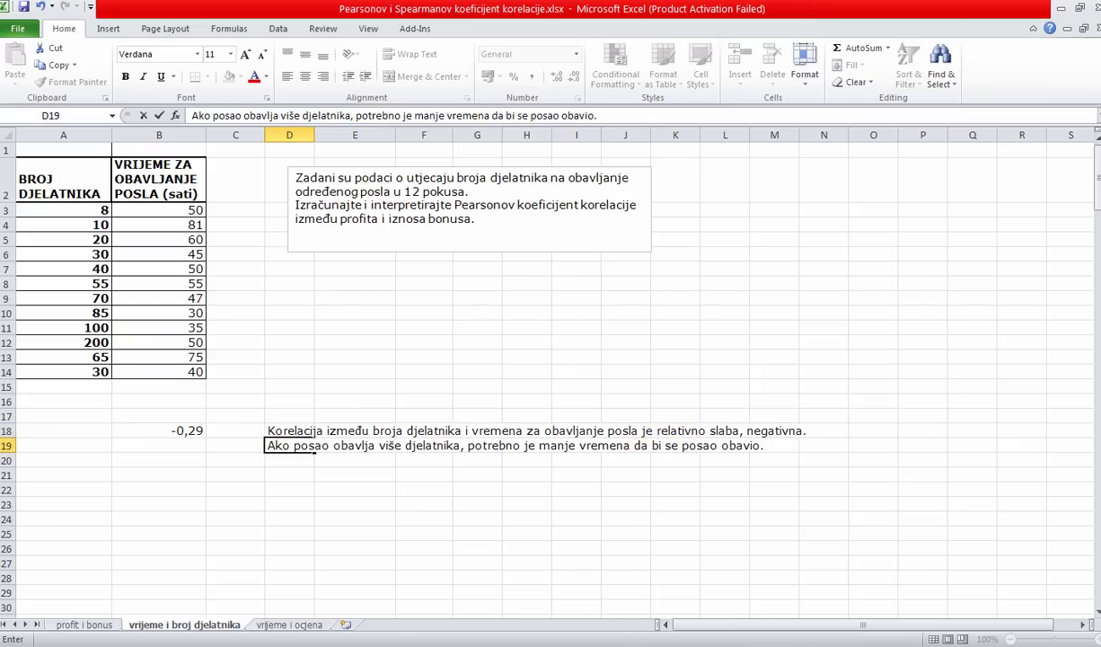
key("alt+Tab")
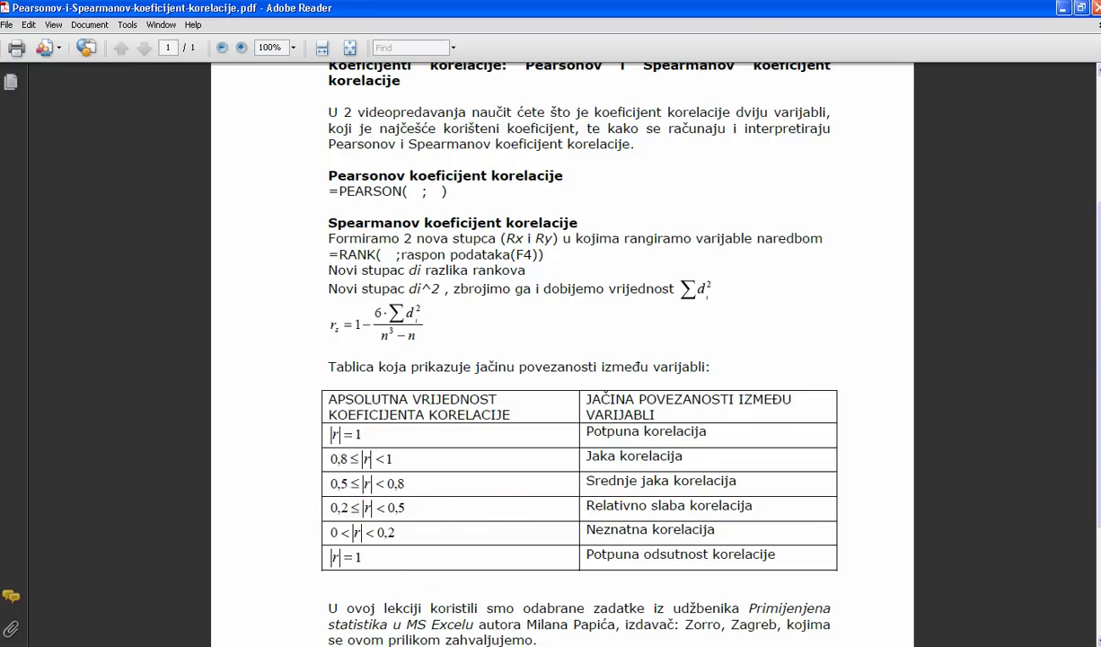
key("alt+Tab")
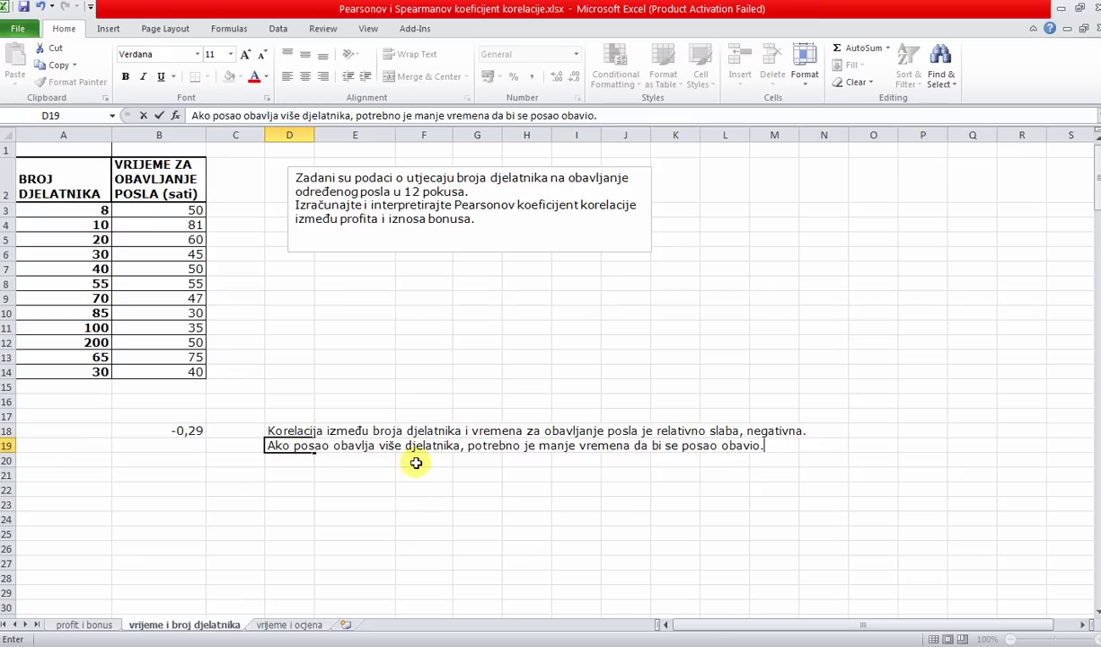
key("Return")
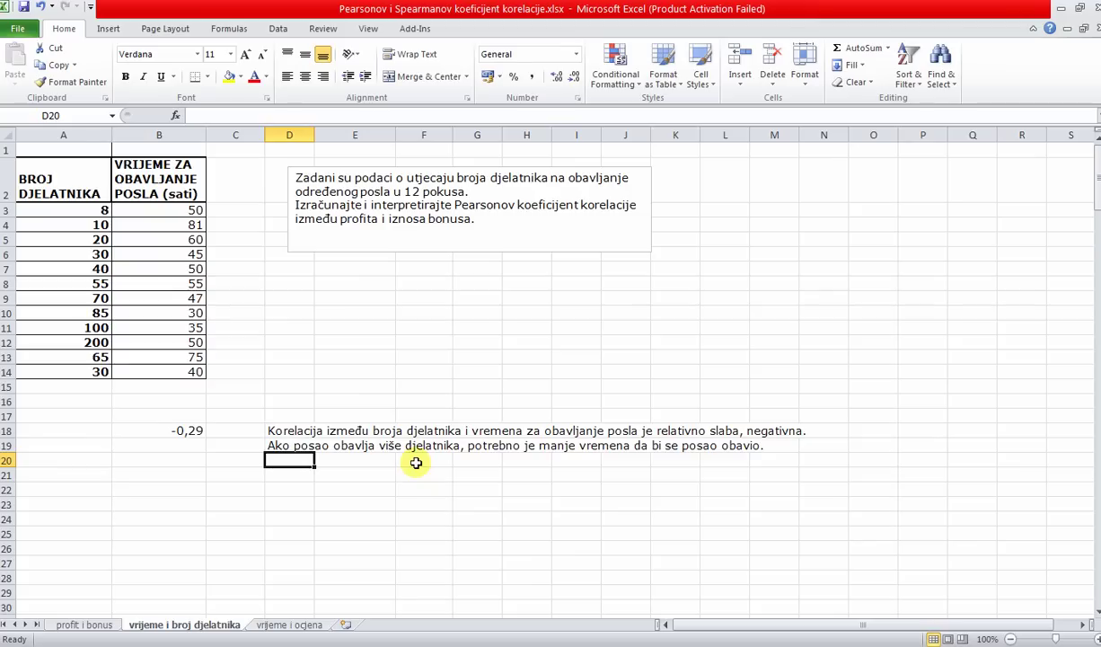
Compare the interpretations on the profit i bonus and vrijeme i broj djelatnika sheets, and open the vrijeme i ocjena sheet.
left_click(93, 623)
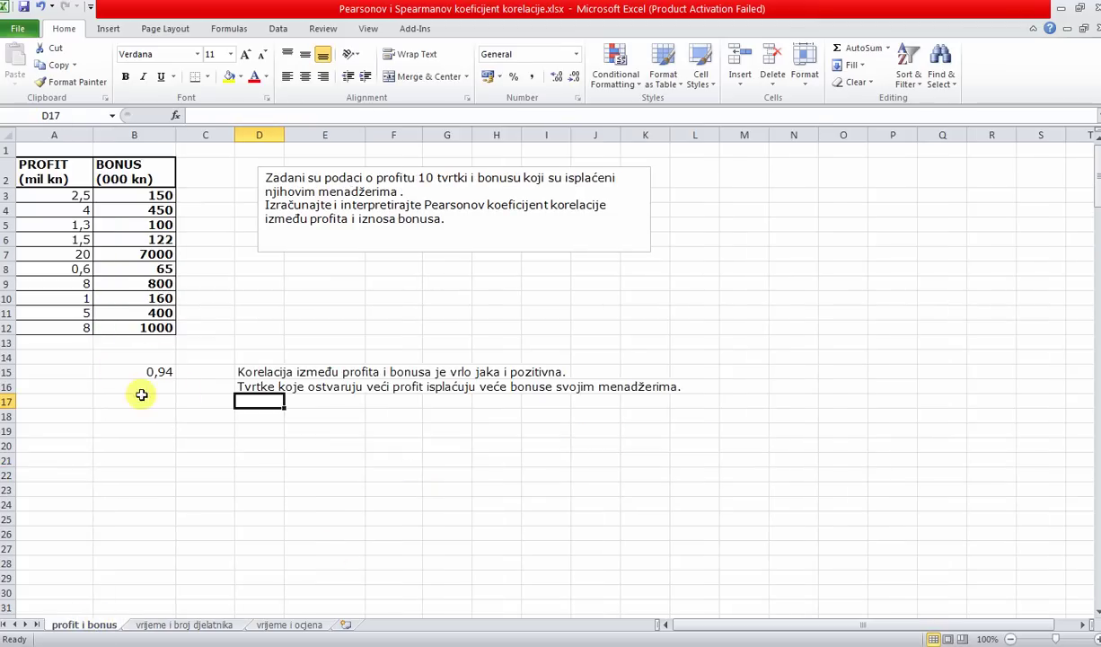
left_click(200, 625)
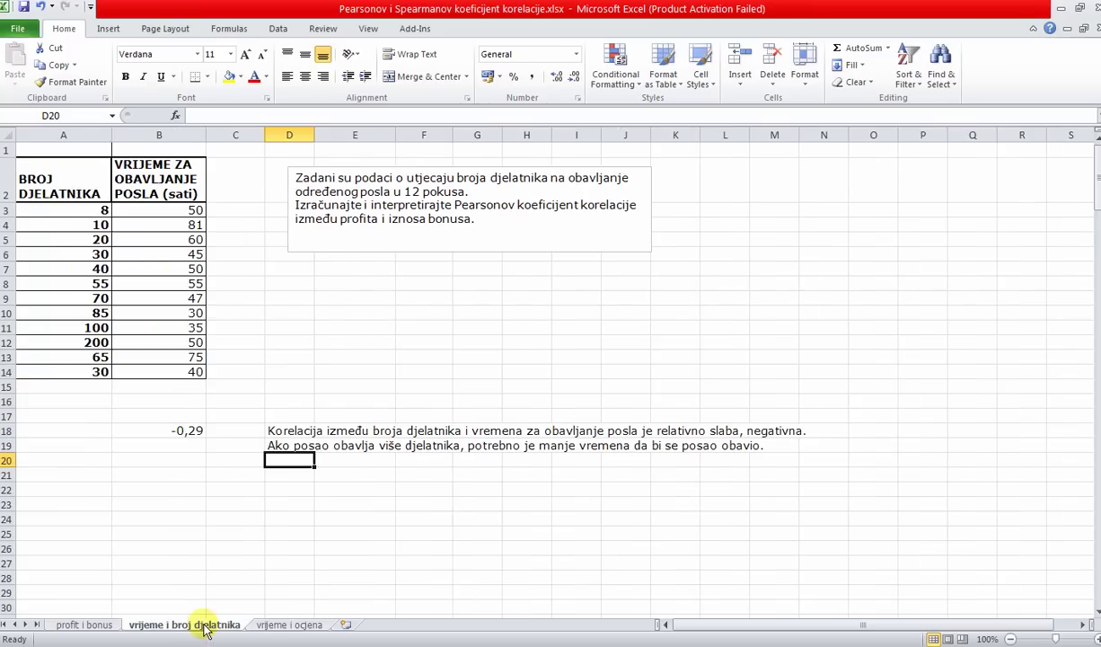
left_click(270, 625)
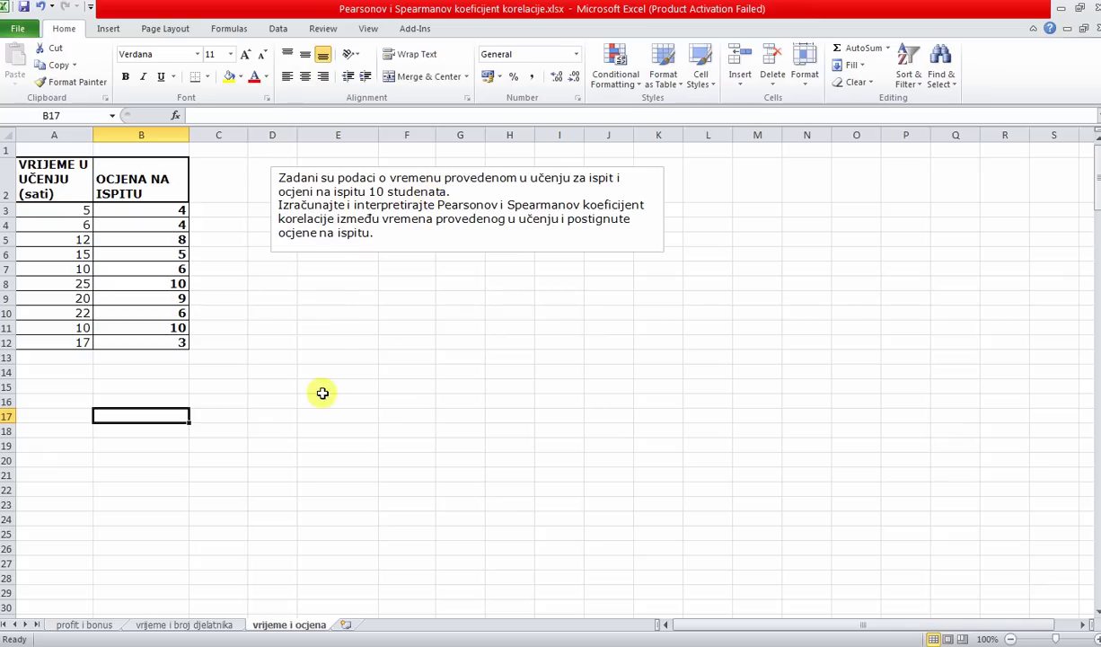
Calculate the Pearson correlation between study time (A3:A12) and exam grade (B3:B12) in cell B17.
type("=pear")
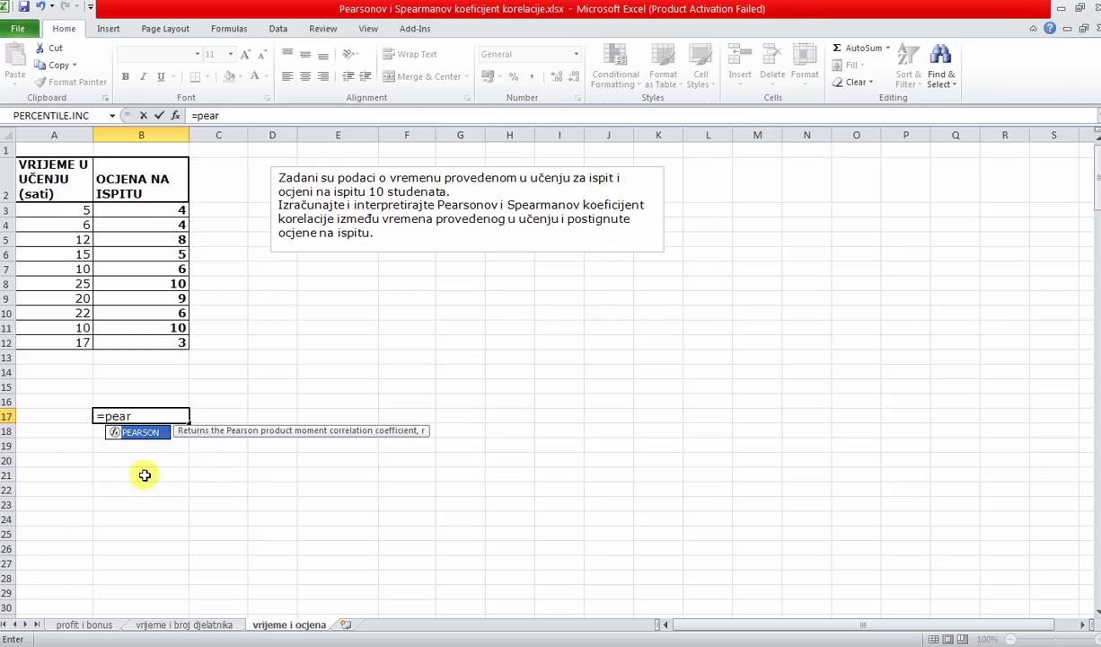
double_click(151, 434)
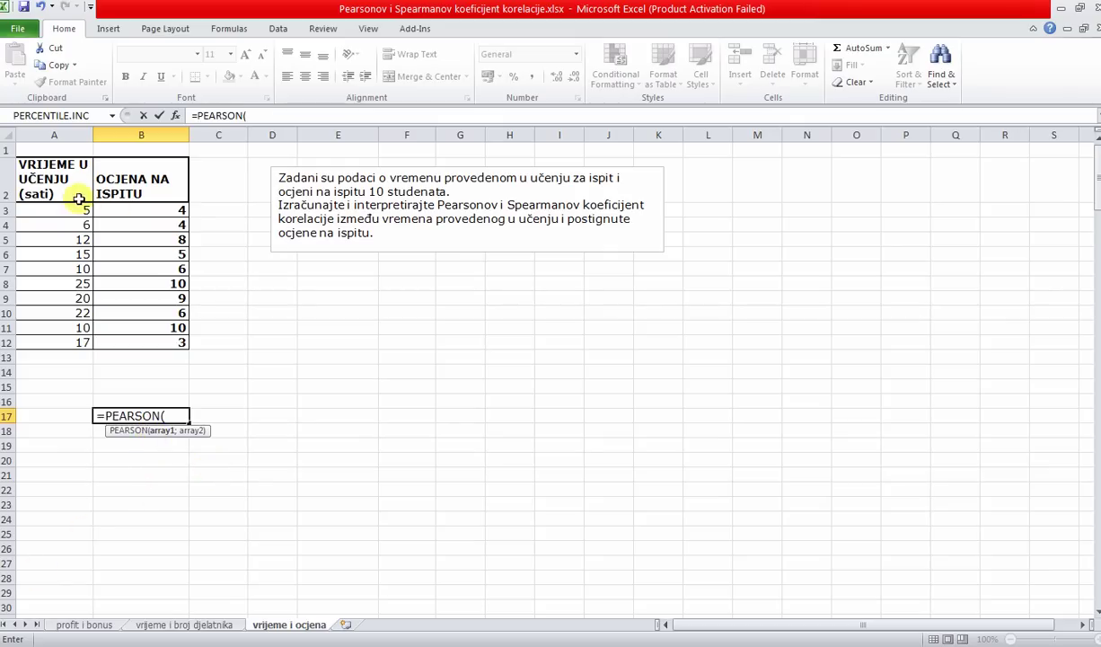
left_click_drag(73, 209, 77, 282)
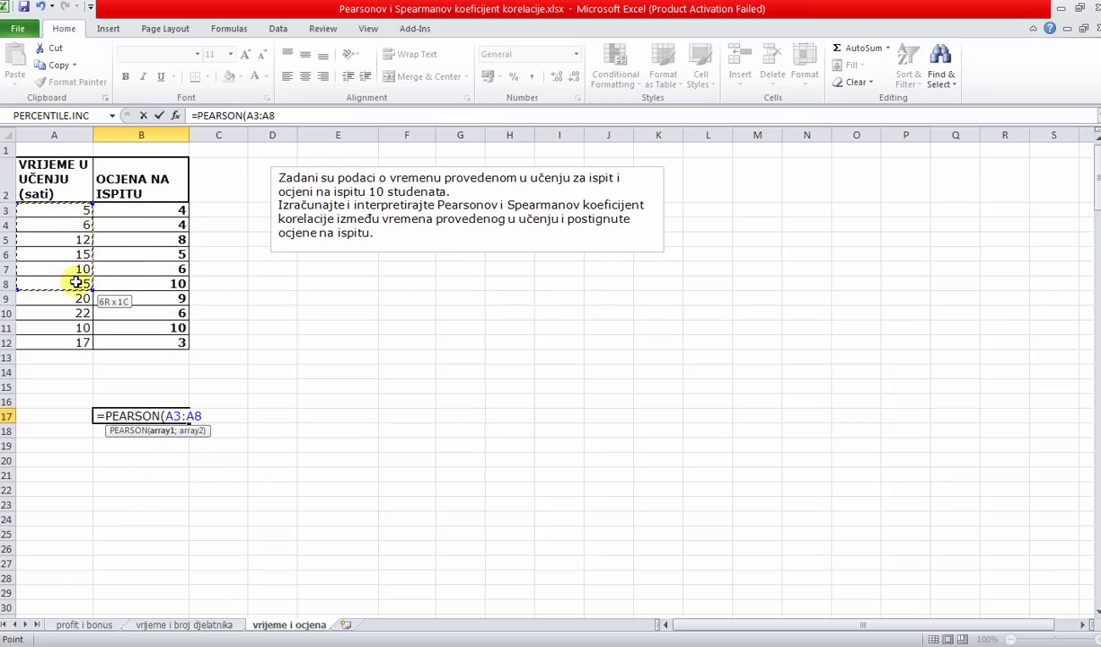
left_click_drag(76, 282, 77, 336)
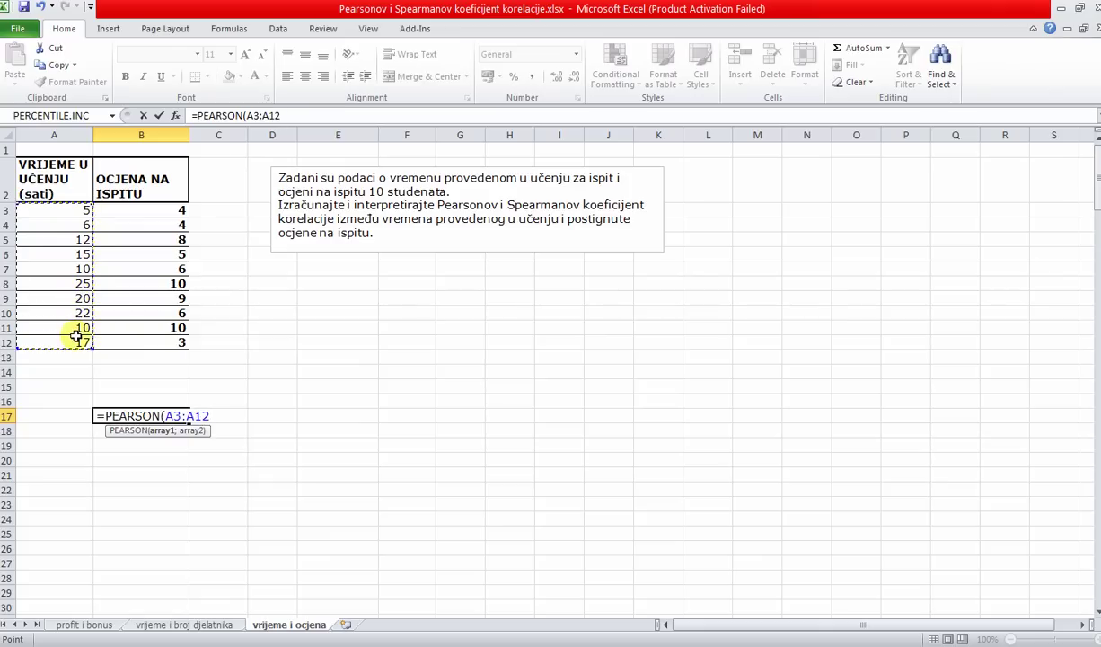
type(";")
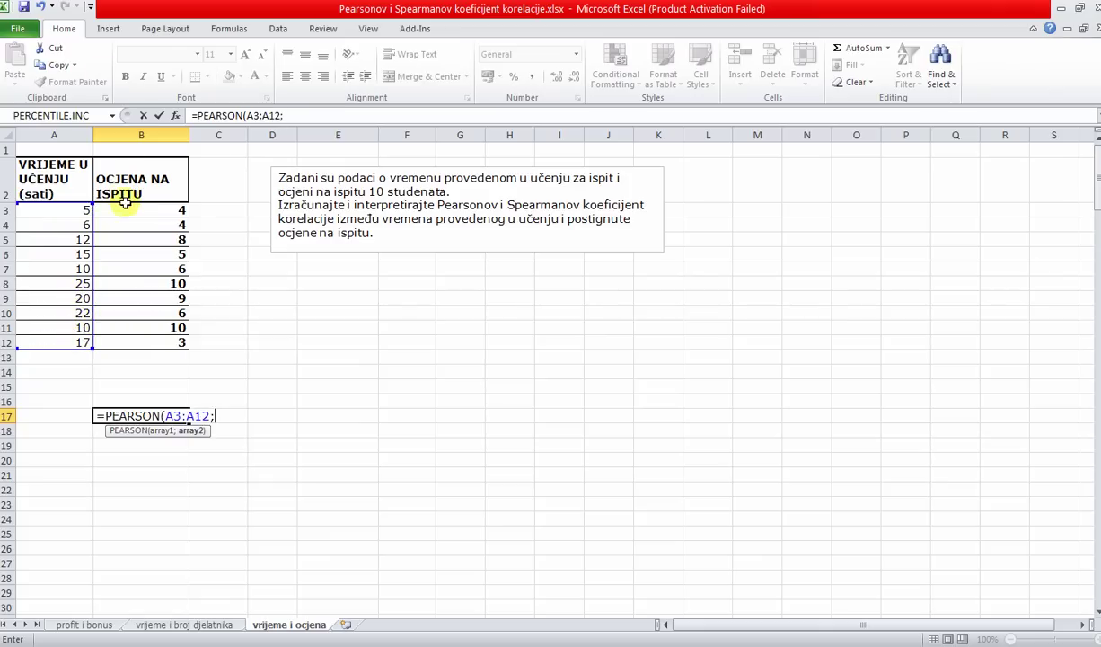
left_click_drag(123, 209, 136, 341)
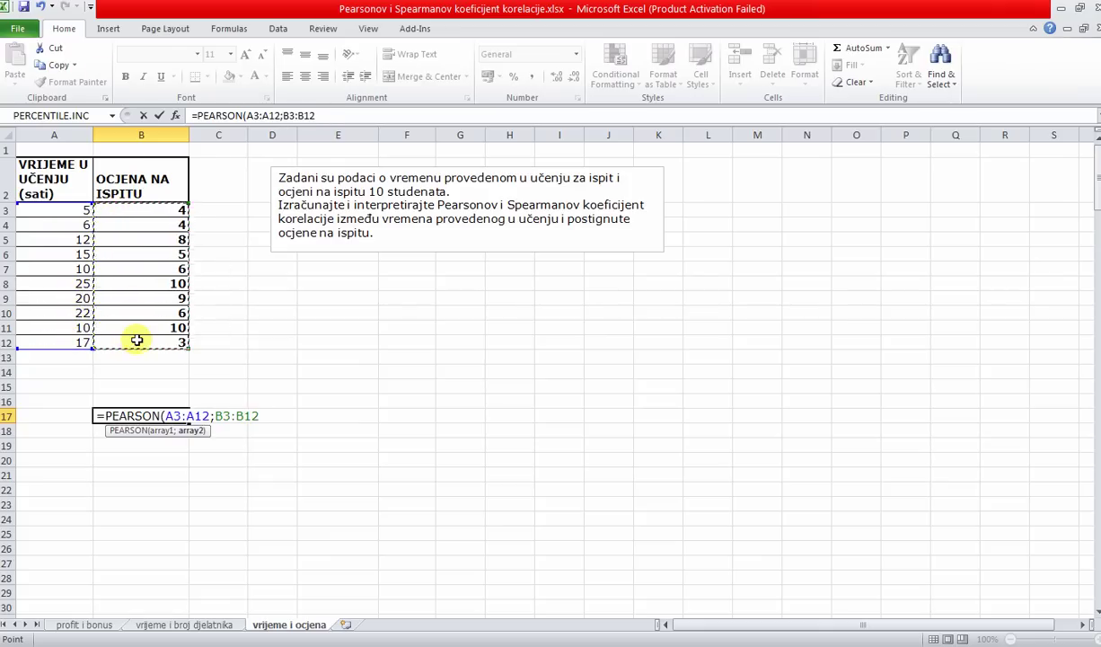
type(")")
key("Return")
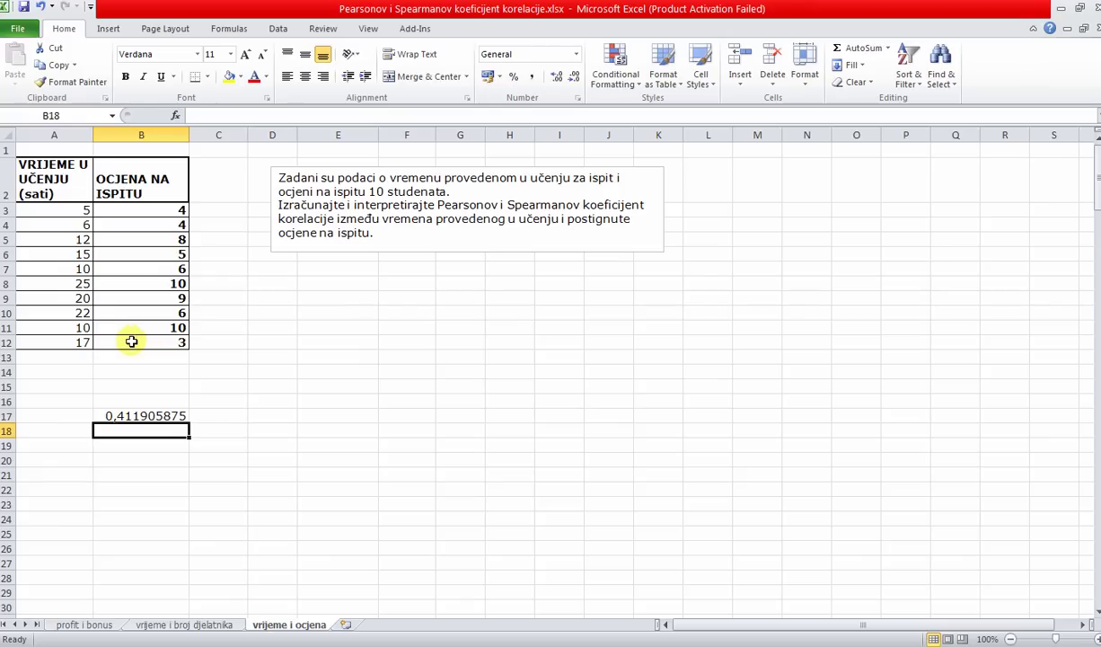
Reduce the study time and grade coefficient in cell B17 to two decimal places.
left_click(141, 416)
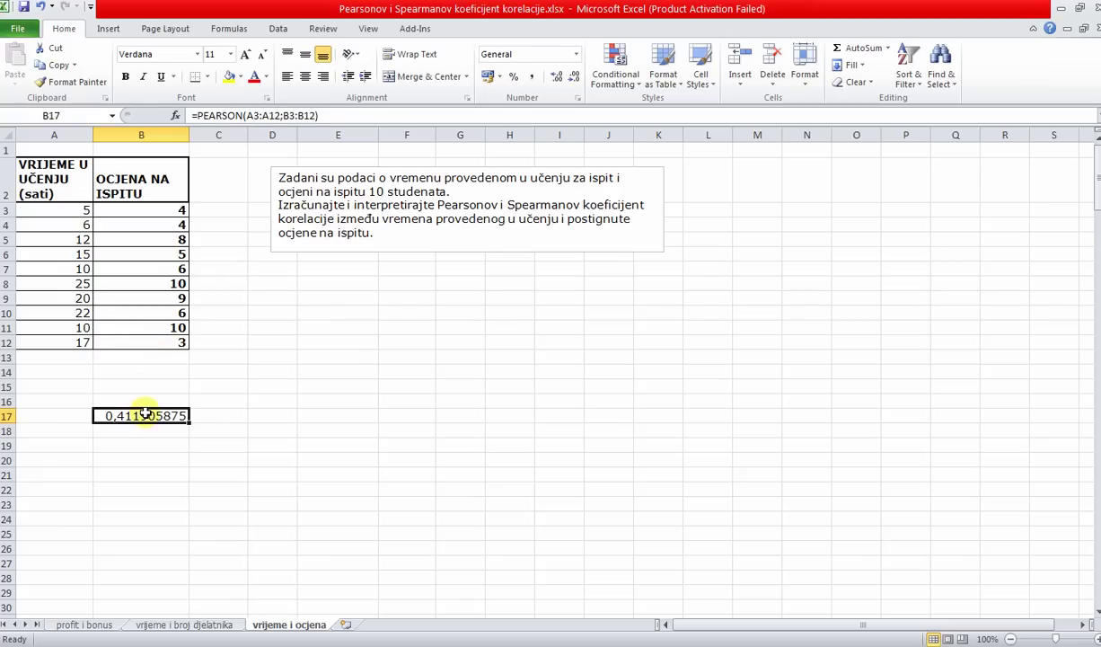
left_click(573, 78)
left_click(573, 79)
left_click(574, 78)
left_click(573, 78)
left_click(573, 78)
left_click(573, 78)
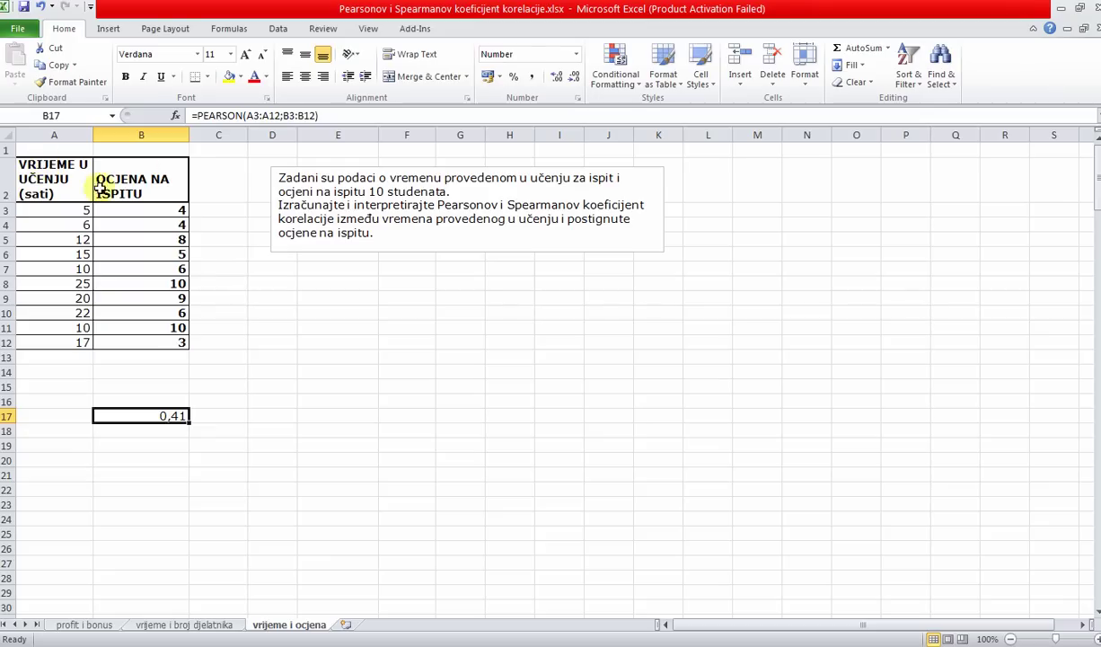
Look up the strength category for the study time and grade coefficient in the Adobe Reader PDF table, and return to Excel.
left_click(340, 644)
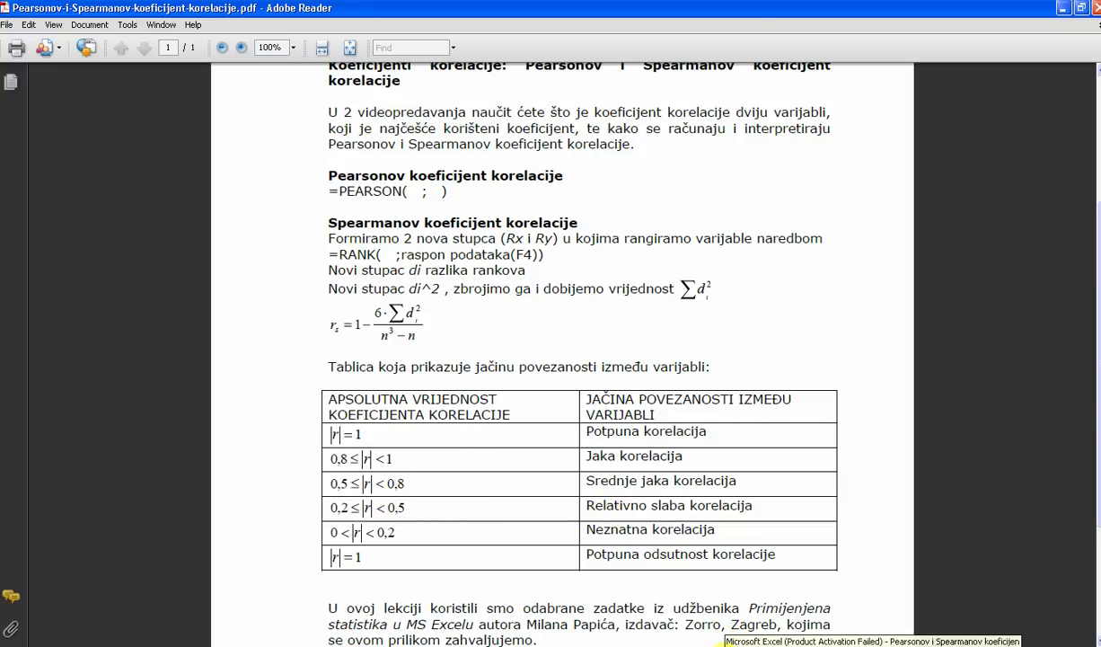
left_click(697, 613)
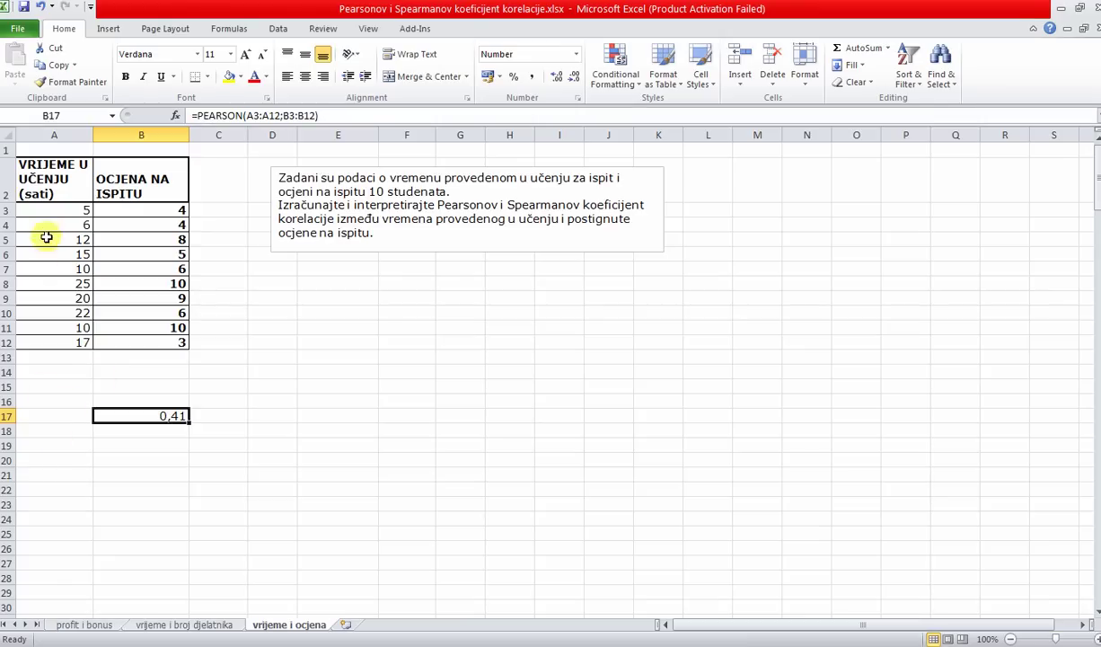